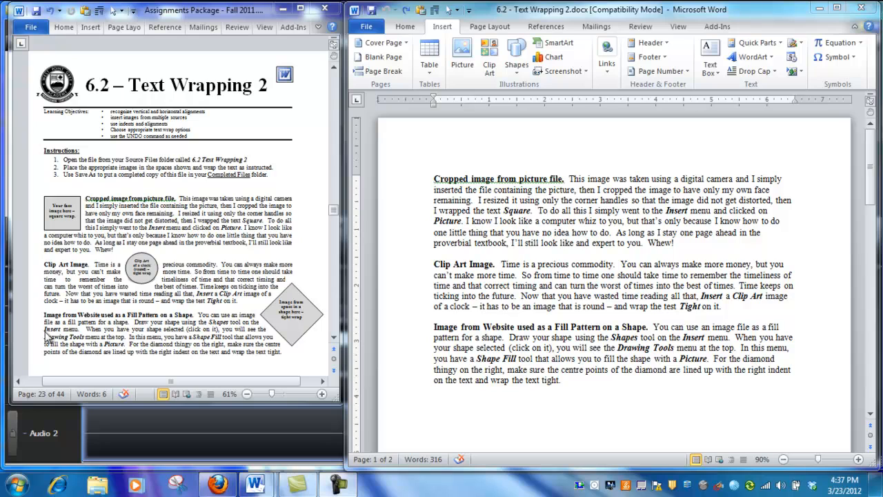
- Justify the three body paragraphs of the 6.2 Text Wrapping 2 document
{"action": "left_click_drag", "start_coordinate": [600, 199], "coordinate": [696, 347]}
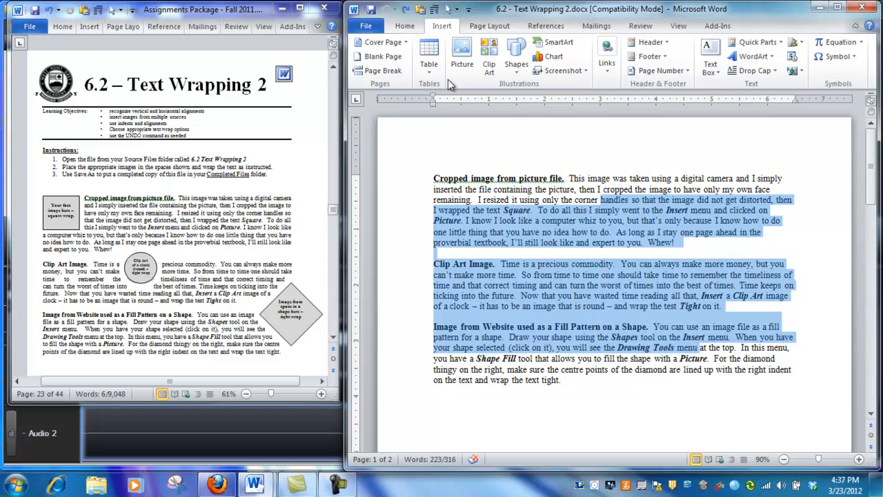
{"action": "left_click", "coordinate": [405, 26]}
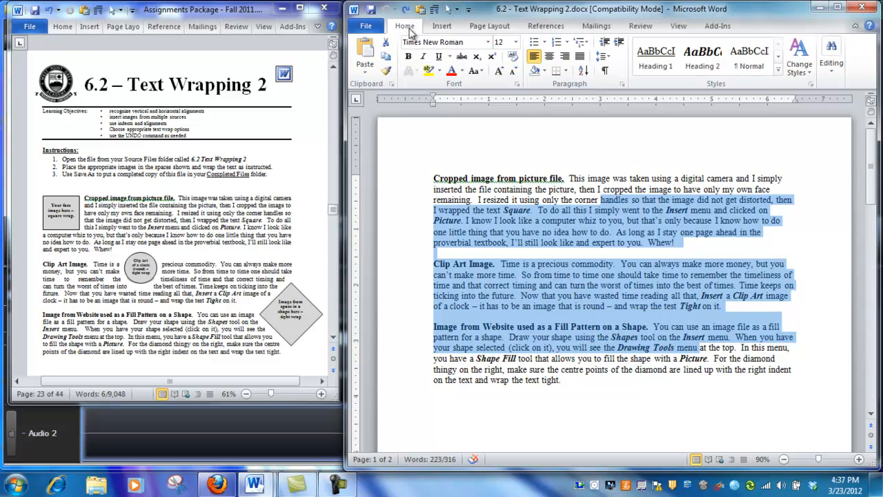
{"action": "left_click", "coordinate": [583, 61]}
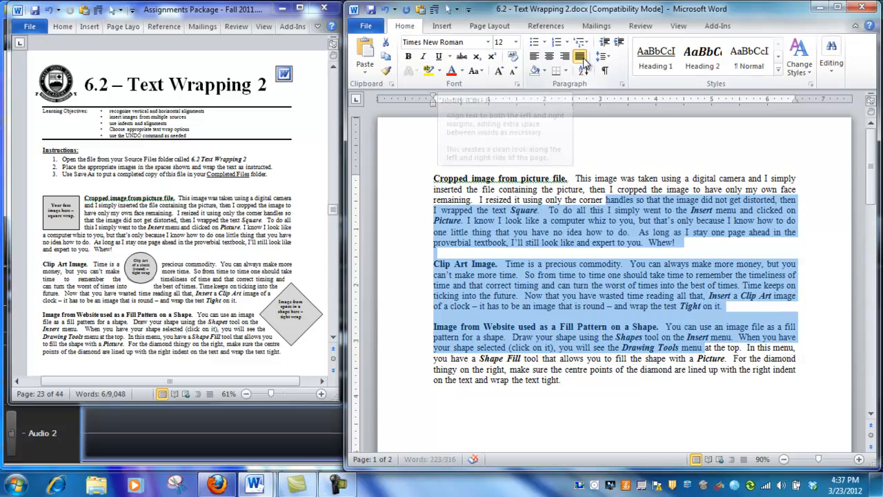
{"action": "left_click", "coordinate": [695, 210]}
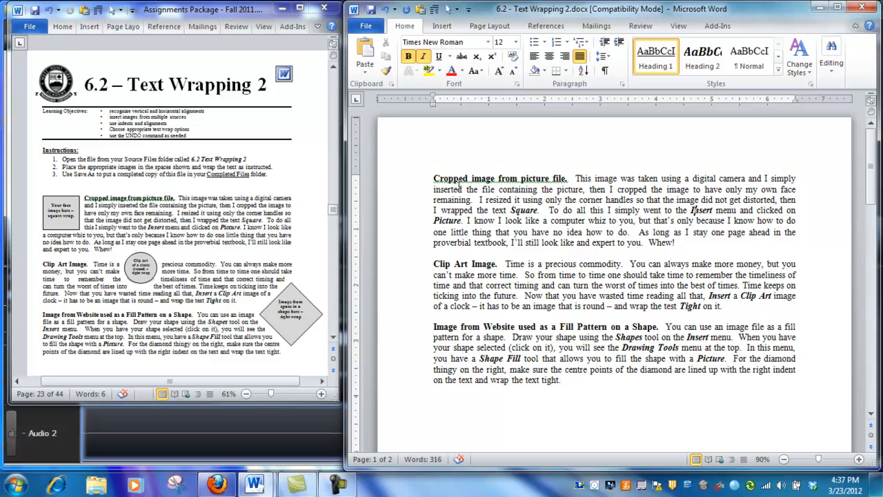
- Insert the picture OffTheBridge.JPG from the Desktop at the start of the "Cropped image from picture file" paragraph
{"action": "left_click", "coordinate": [433, 178]}
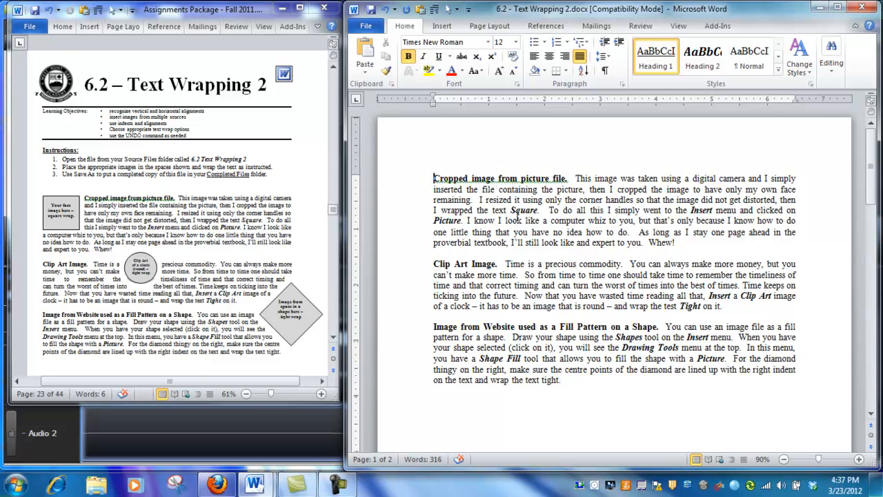
{"action": "left_click", "coordinate": [449, 29]}
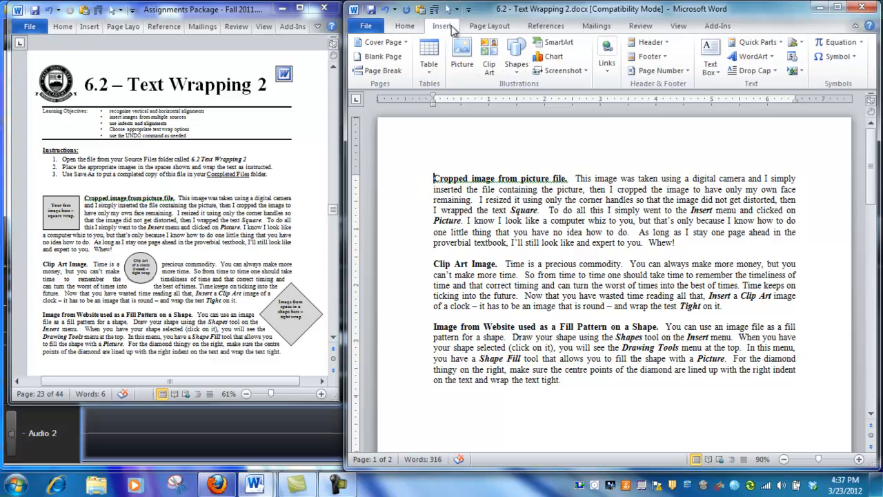
{"action": "left_click", "coordinate": [470, 66]}
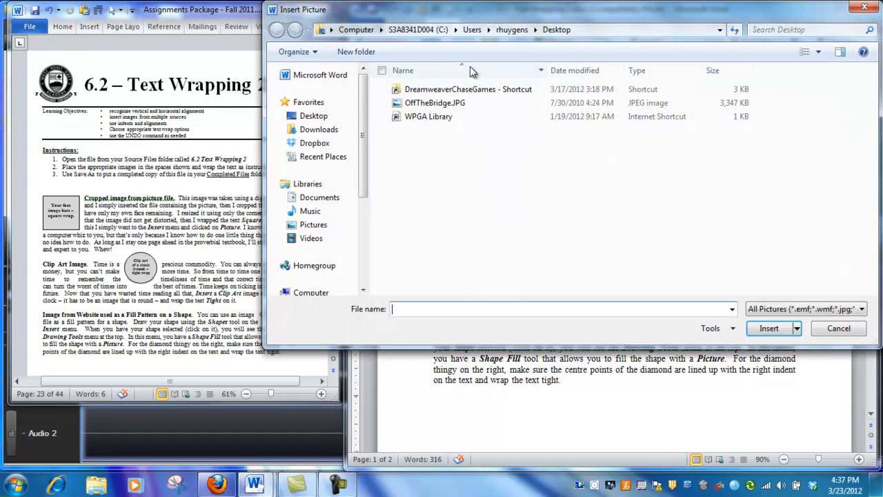
{"action": "left_click", "coordinate": [315, 118]}
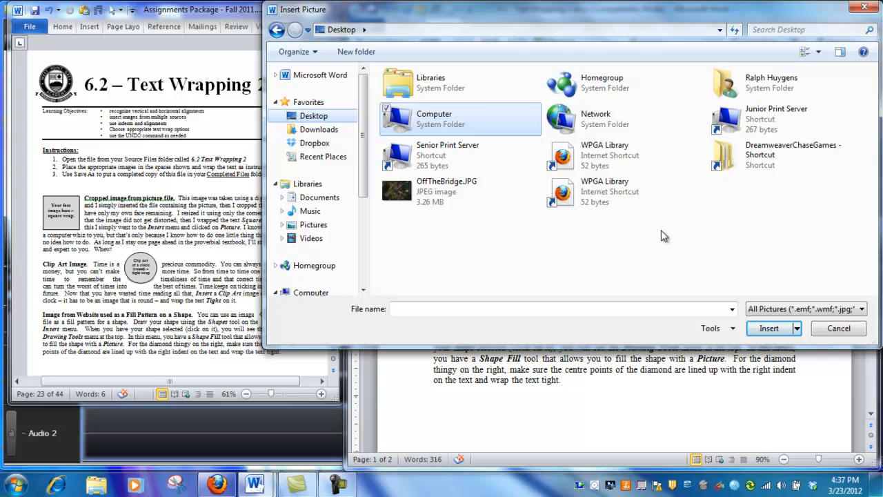
{"action": "double_click", "coordinate": [426, 198]}
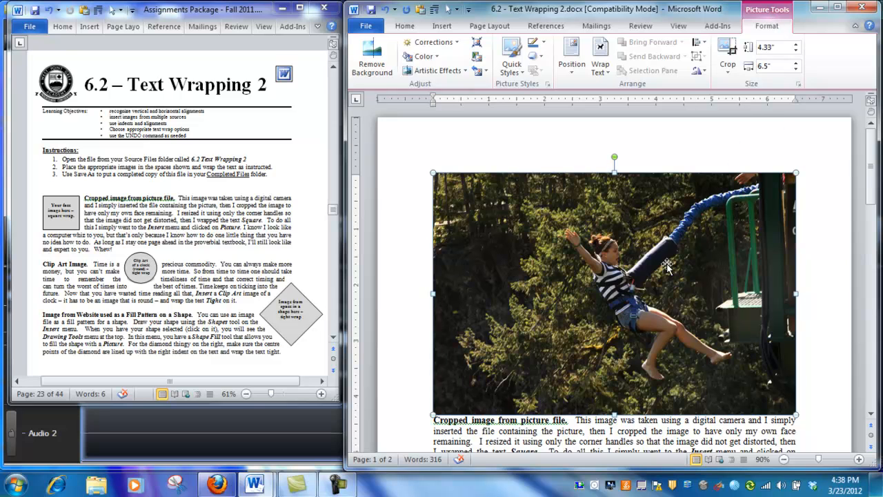
- Crop the inserted picture tightly around the jumping person, to about 2.59" high by 2.62" wide
{"action": "left_click", "coordinate": [729, 54]}
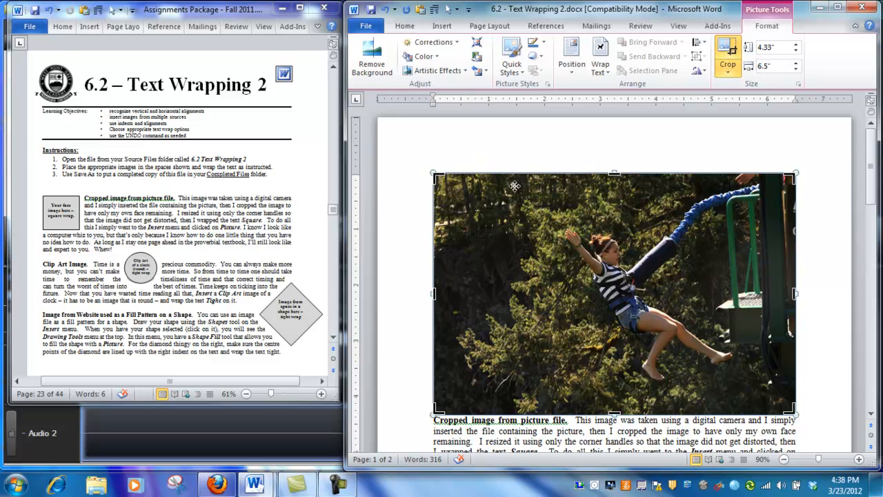
{"action": "left_click_drag", "start_coordinate": [437, 177], "coordinate": [548, 202]}
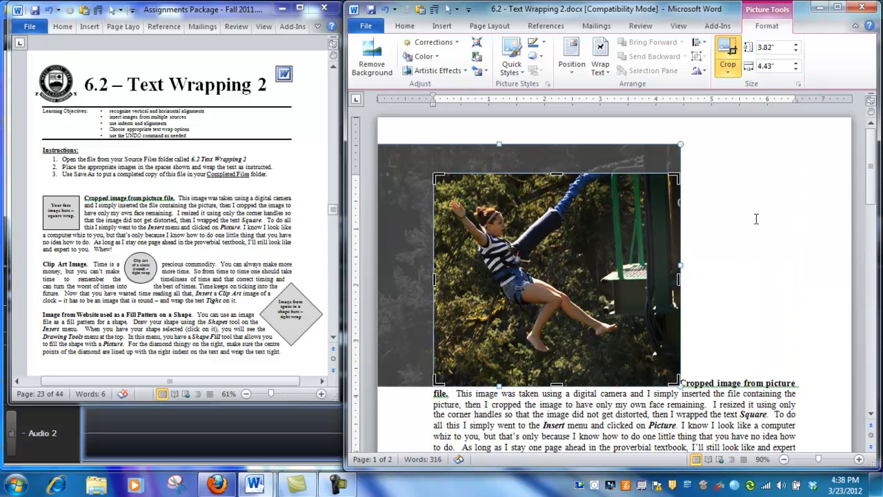
{"action": "left_click_drag", "start_coordinate": [676, 178], "coordinate": [580, 179]}
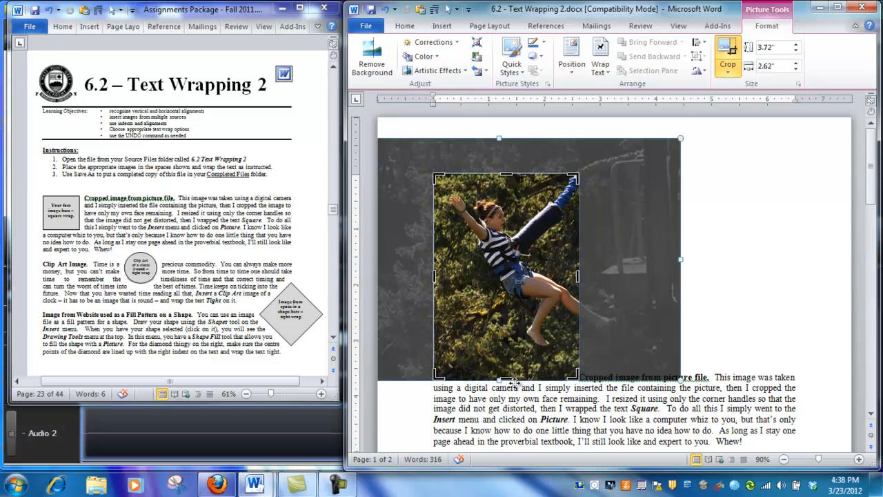
{"action": "left_click_drag", "start_coordinate": [506, 384], "coordinate": [511, 316]}
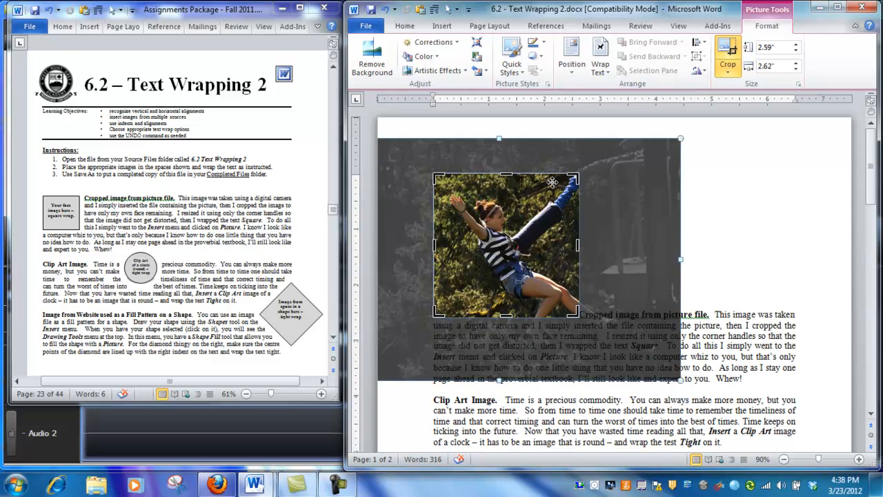
{"action": "left_click", "coordinate": [728, 54]}
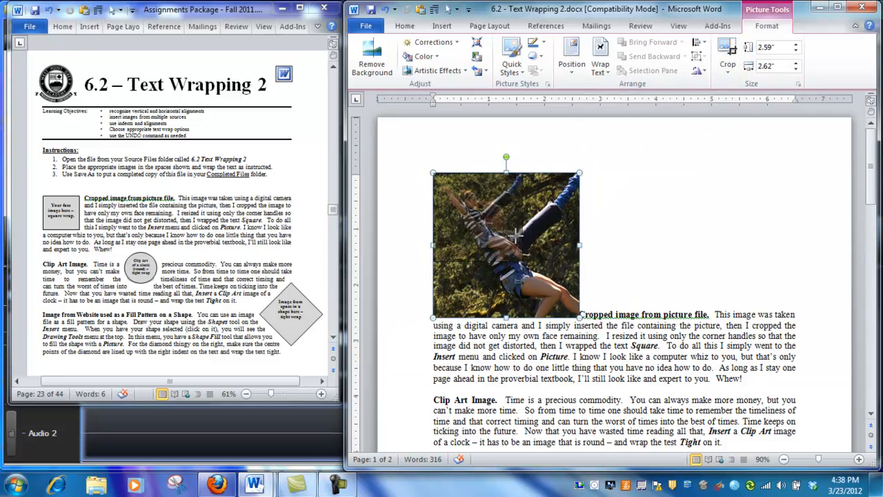
- Shrink the cropped picture proportionally to about 0.99" by 1" and set its text wrapping to Square
{"action": "key", "text": "ctrl+z"}
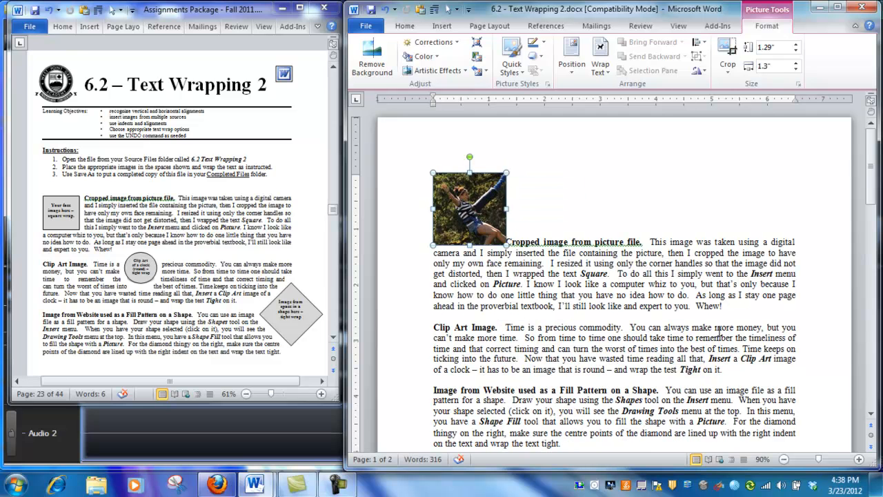
{"action": "left_click_drag", "start_coordinate": [507, 244], "coordinate": [490, 228]}
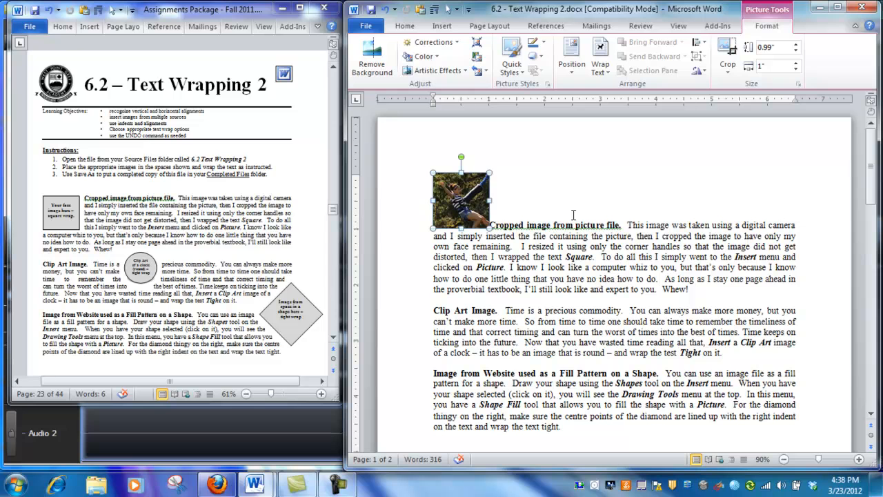
{"action": "left_click", "coordinate": [600, 67]}
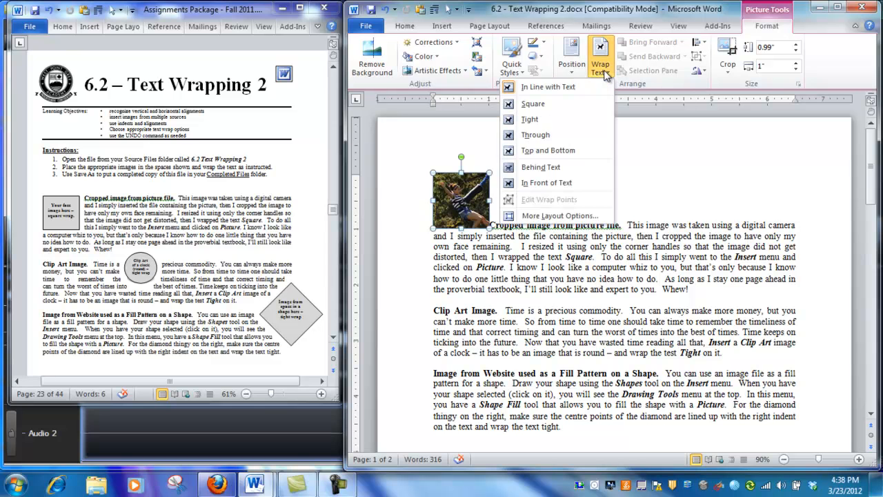
{"action": "left_click", "coordinate": [533, 105]}
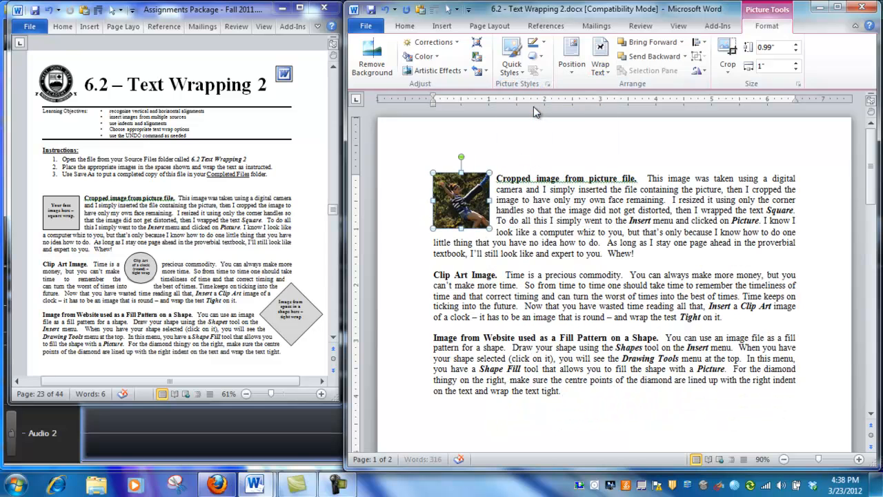
{"action": "left_click", "coordinate": [531, 226]}
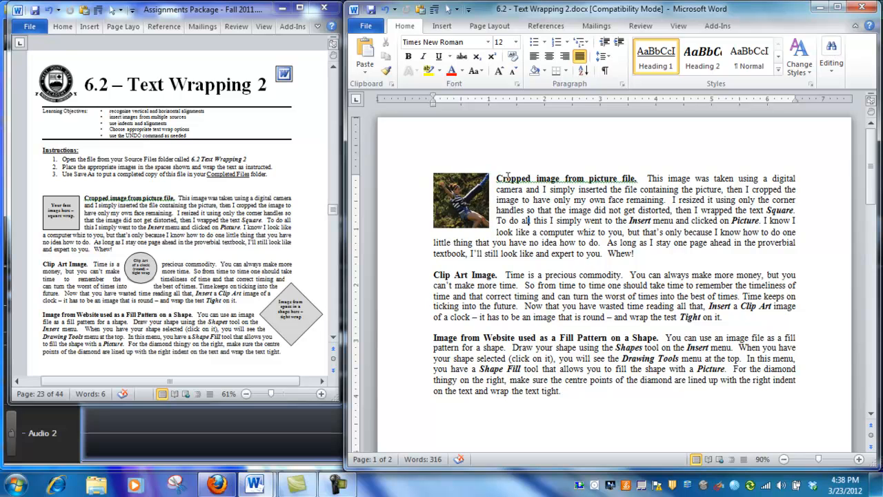
- Nudge the picture slightly down and to the right in fine increments to align it with the first paragraph's text
{"action": "left_click", "coordinate": [469, 204]}
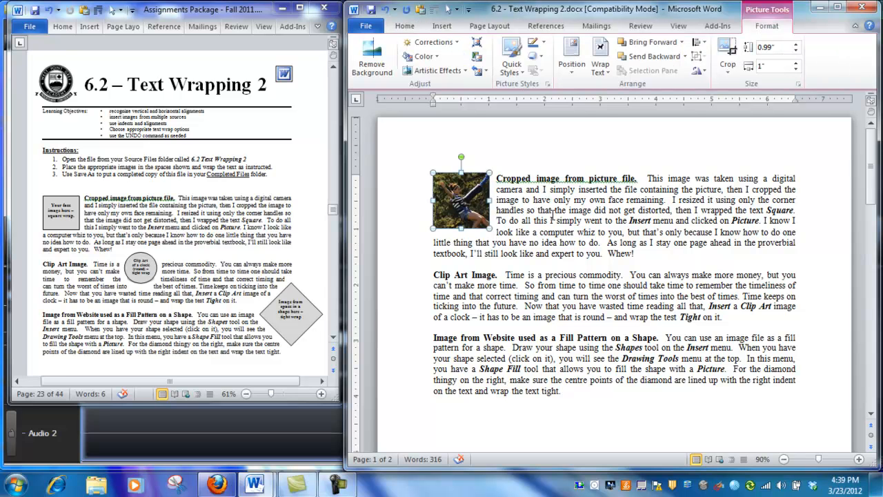
{"action": "key", "text": "ctrl+Down"}
{"action": "key", "text": "ctrl+Down"}
{"action": "key", "text": "ctrl+Down"}
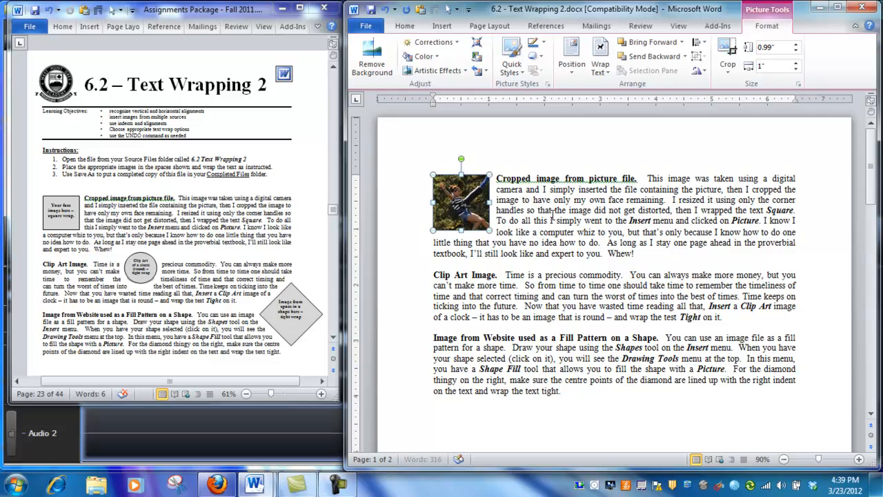
{"action": "key", "text": "ctrl+Right"}
{"action": "key", "text": "ctrl+Right"}
{"action": "key", "text": "ctrl+Down"}
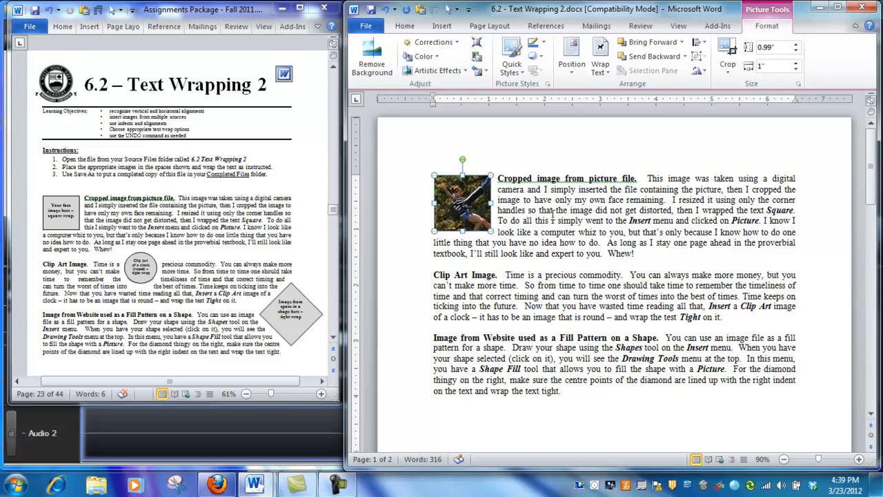
{"action": "left_click", "coordinate": [556, 235]}
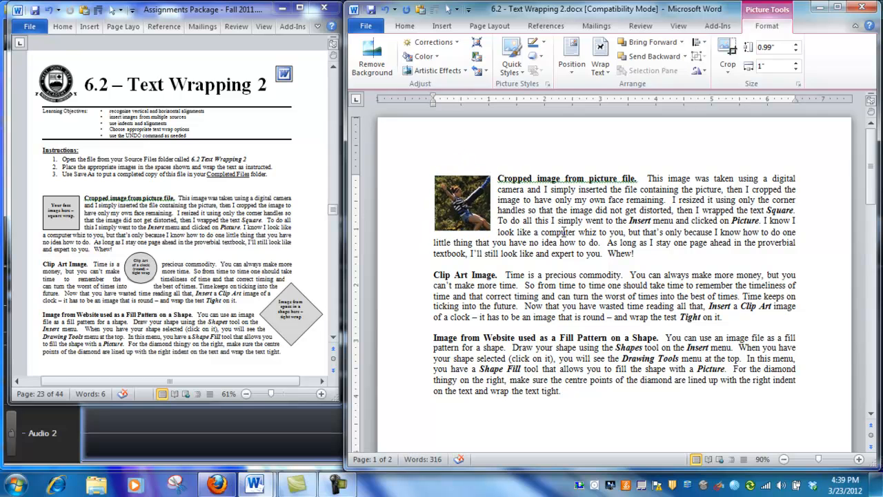
- Widen the document window and give the cropped picture a black border
{"action": "left_click", "coordinate": [471, 217]}
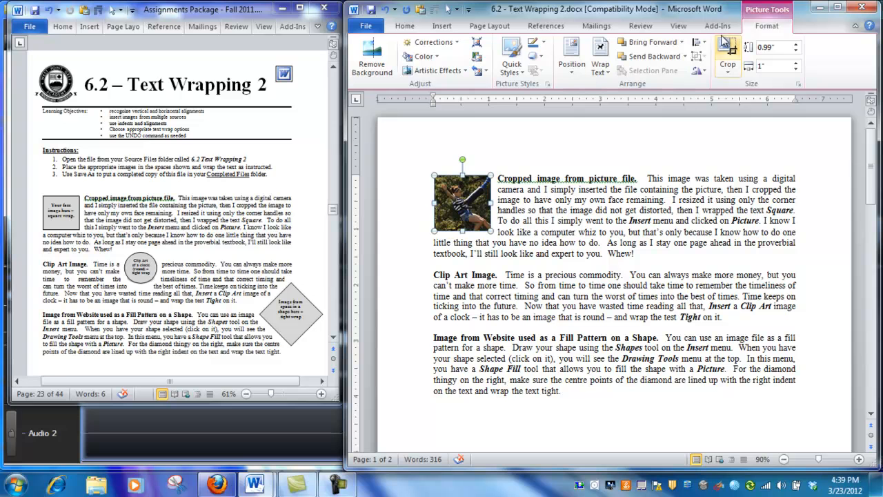
{"action": "left_click_drag", "start_coordinate": [344, 162], "coordinate": [193, 152]}
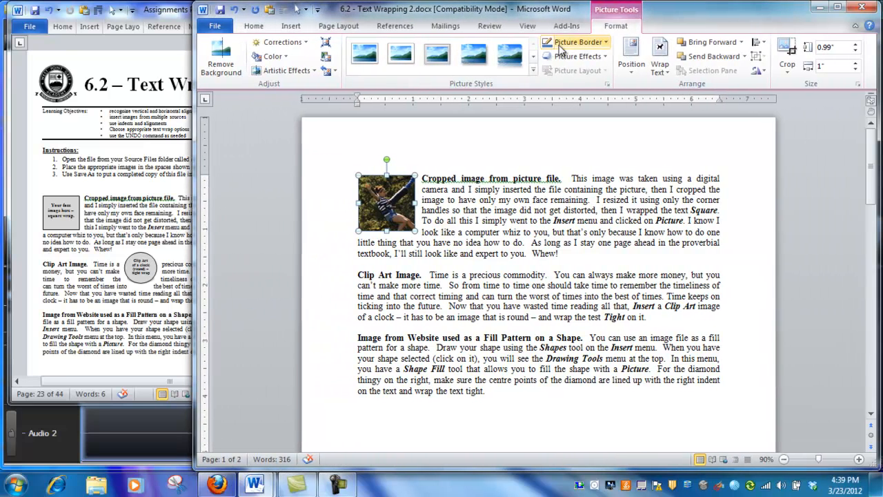
{"action": "left_click", "coordinate": [606, 43]}
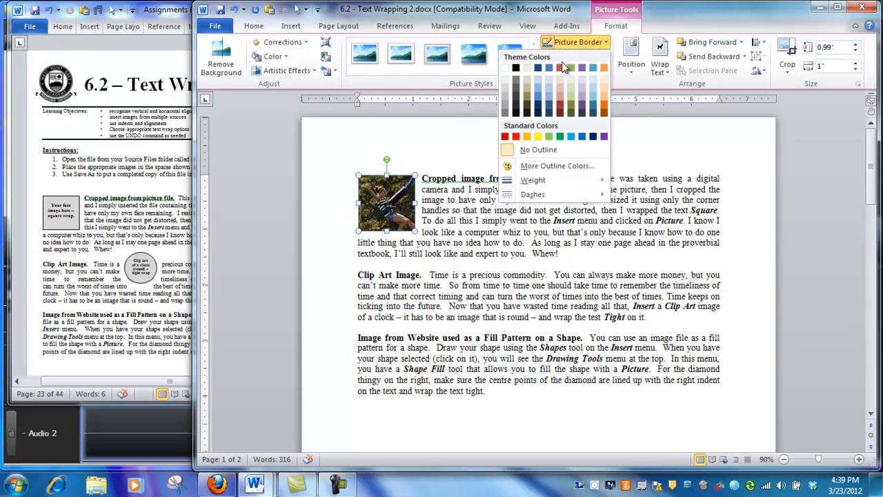
{"action": "left_click", "coordinate": [516, 69]}
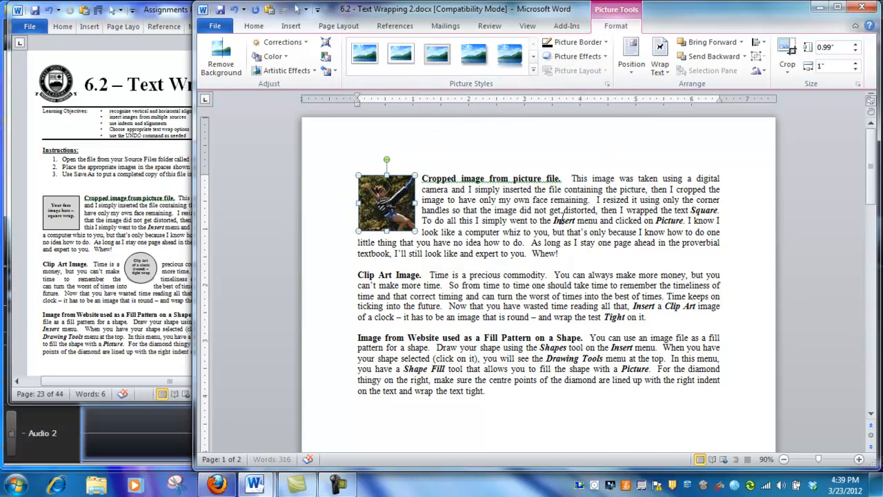
- Set the insertion point before "You can always" in the Clip Art paragraph and enter "clock" as the clip art search term
{"action": "left_click", "coordinate": [563, 218]}
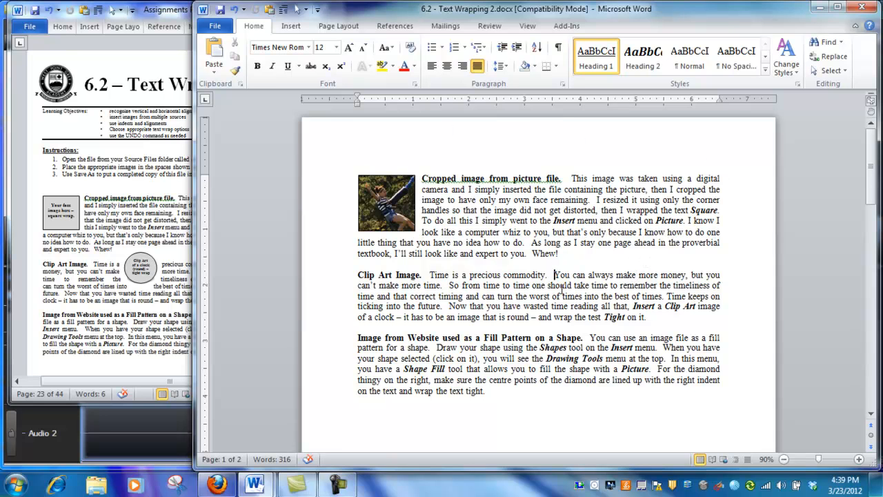
{"action": "left_click", "coordinate": [291, 26]}
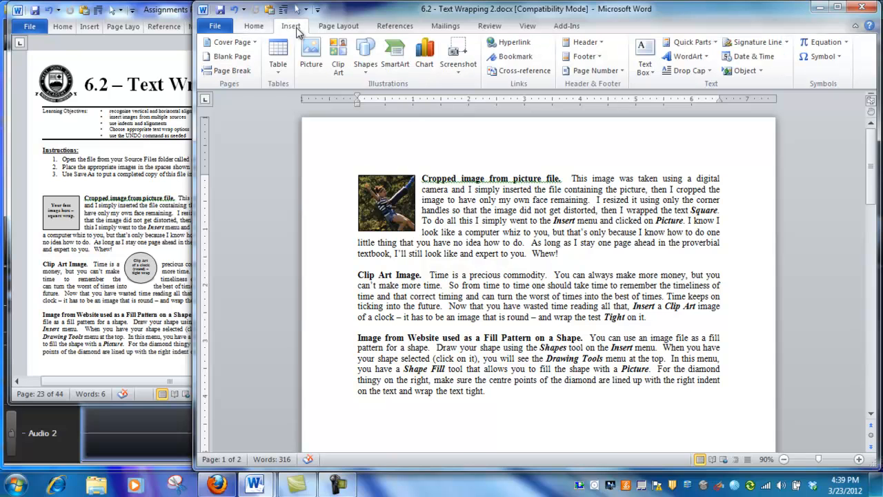
{"action": "left_click", "coordinate": [338, 62]}
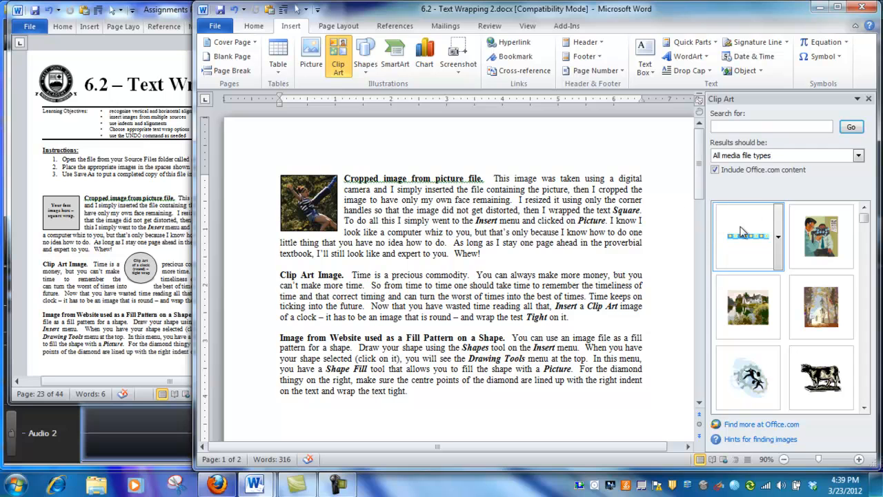
{"action": "left_click", "coordinate": [782, 126]}
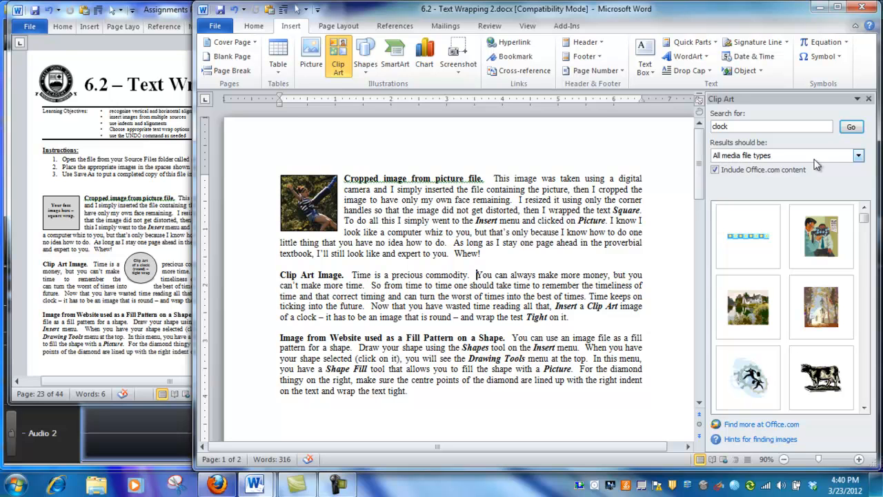
- Restrict the clip art results to Illustrations, excluding photographs, videos and audio, and run the search
{"action": "left_click", "coordinate": [859, 156]}
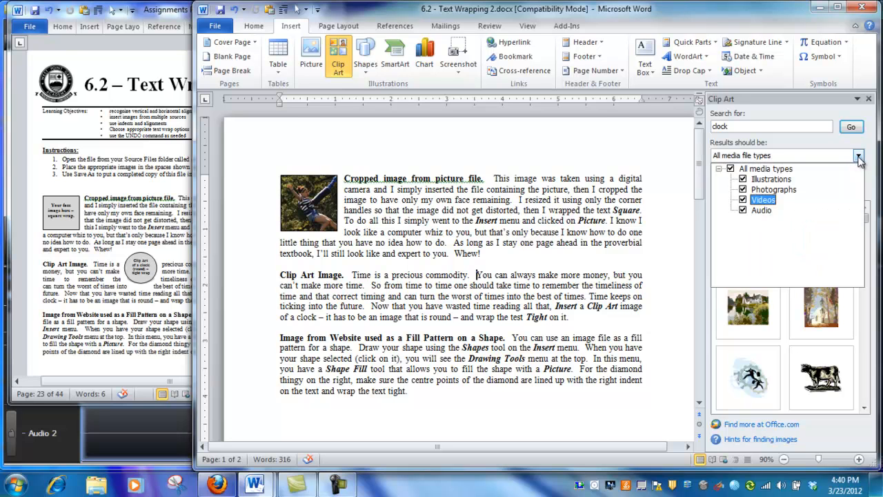
{"action": "left_click", "coordinate": [743, 209]}
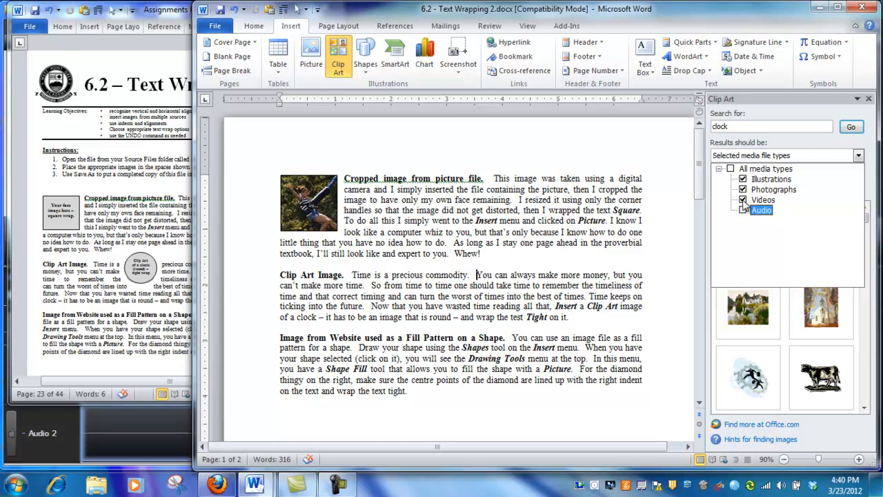
{"action": "left_click", "coordinate": [743, 199]}
{"action": "left_click", "coordinate": [743, 190]}
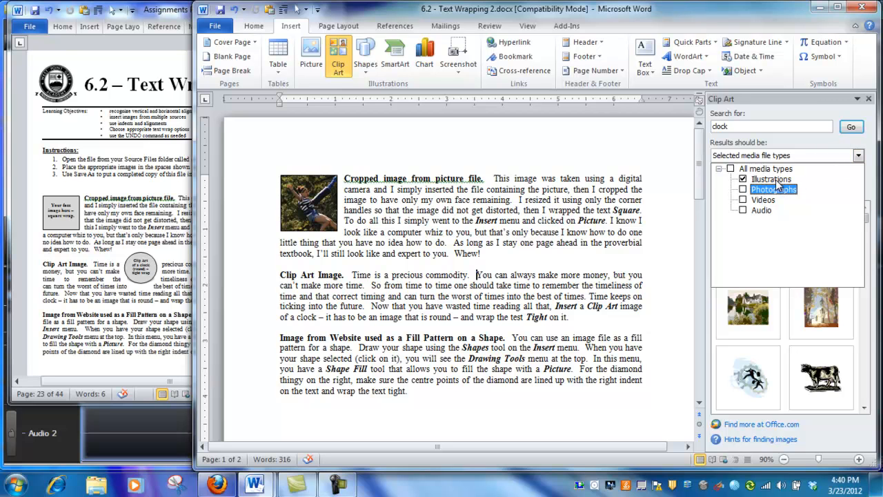
{"action": "left_click", "coordinate": [852, 128]}
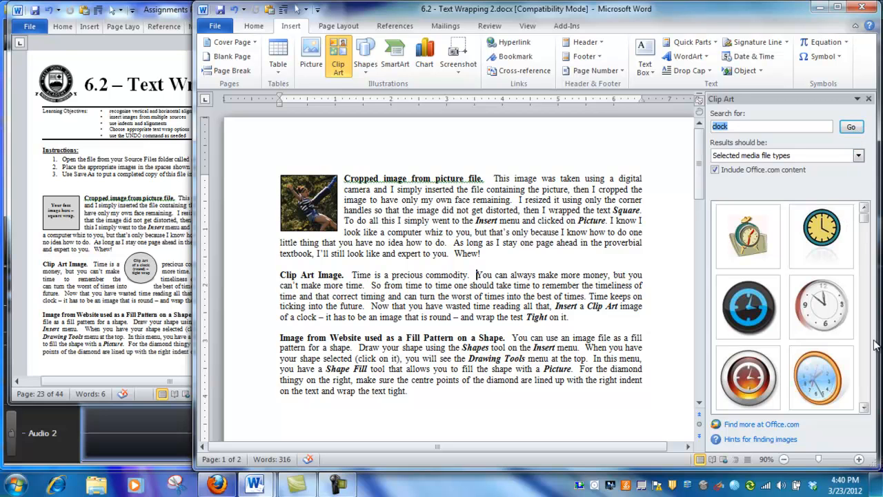
- Insert the round black clock with the blue face from the clip art results at the insertion point
{"action": "left_click", "coordinate": [863, 407]}
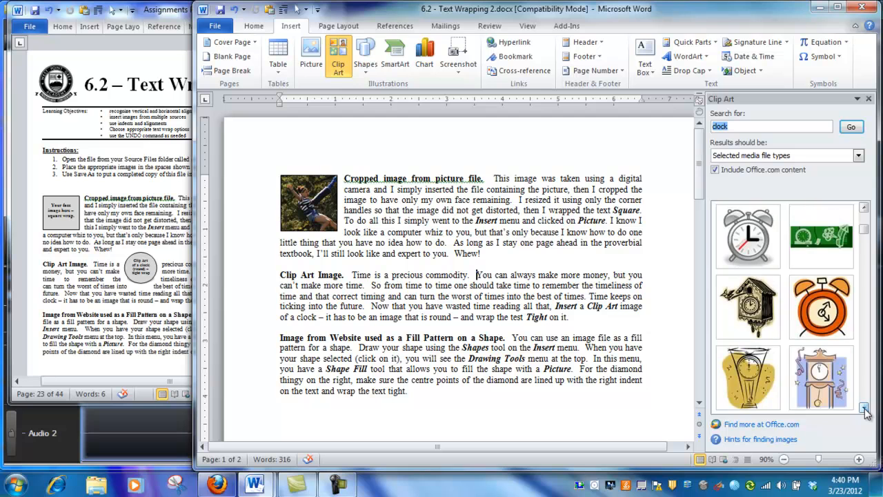
{"action": "left_click_drag", "start_coordinate": [864, 228], "coordinate": [864, 215]}
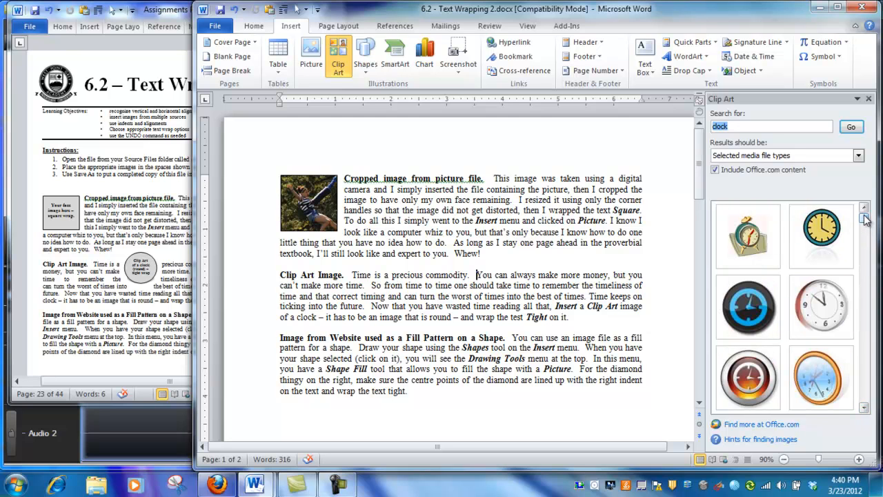
{"action": "left_click", "coordinate": [752, 312]}
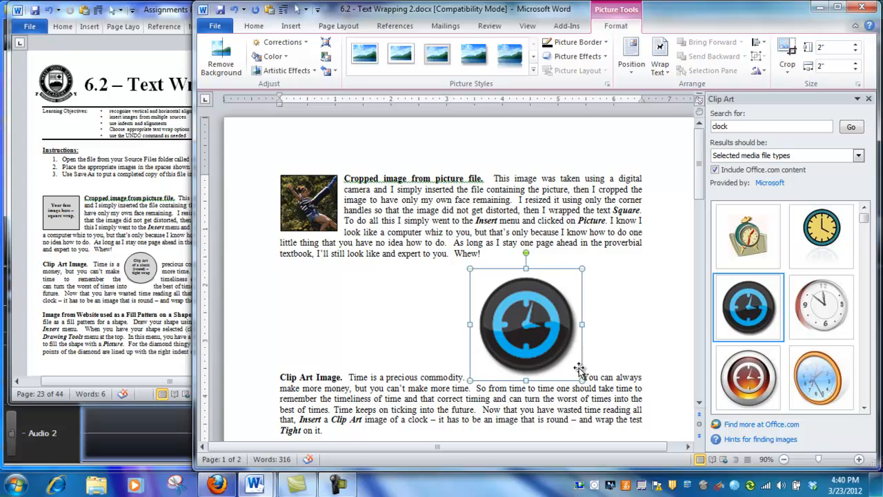
- Scale the clock down proportionally to about 1.2 inches and set its text wrapping to Tight
{"action": "left_click_drag", "start_coordinate": [582, 379], "coordinate": [538, 334]}
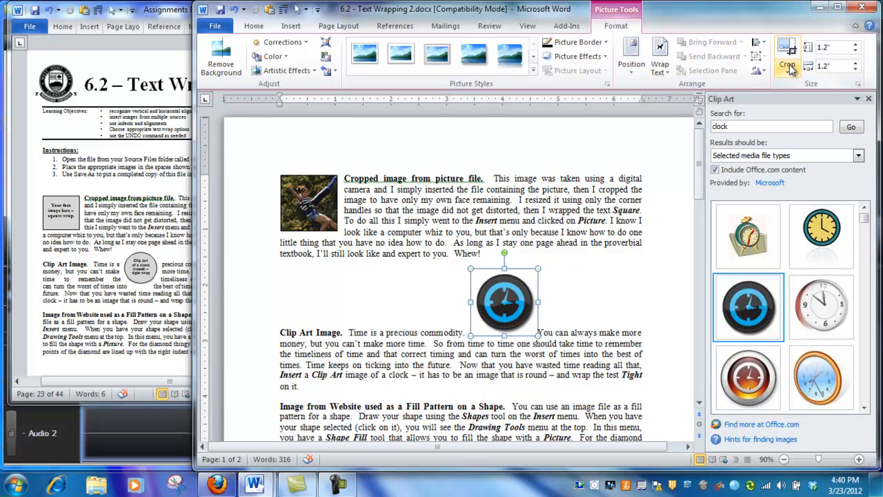
{"action": "left_click", "coordinate": [659, 63]}
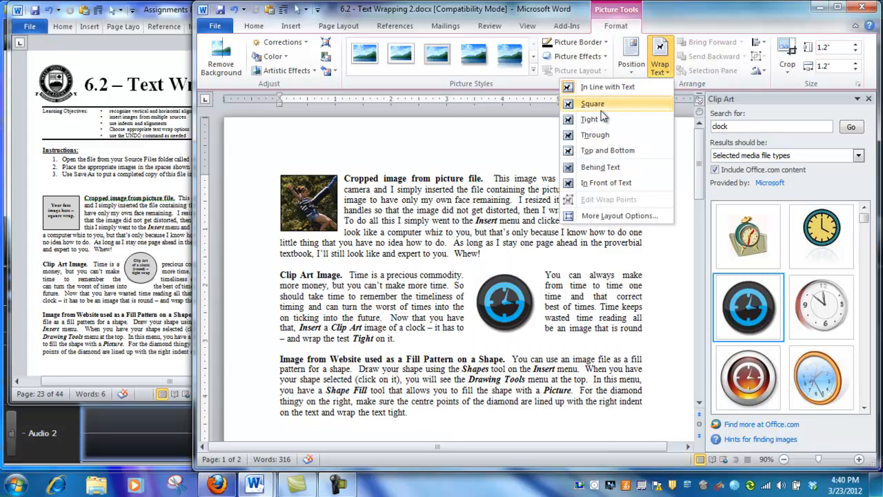
{"action": "left_click", "coordinate": [592, 121]}
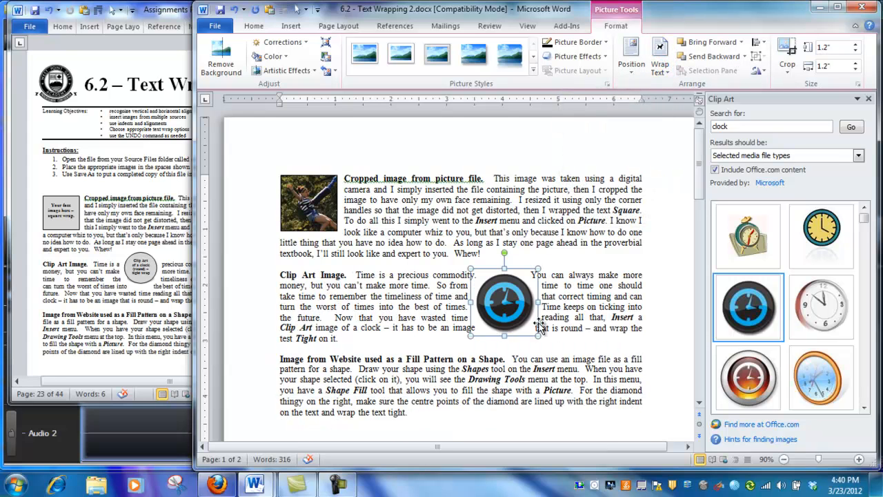
- Shrink the clock to about 1.06 inches and position it between "precious" and "commodity" in the Clip Art paragraph, matching the assignment sheet
{"action": "left_click_drag", "start_coordinate": [538, 336], "coordinate": [487, 286]}
{"action": "left_click", "coordinate": [554, 266]}
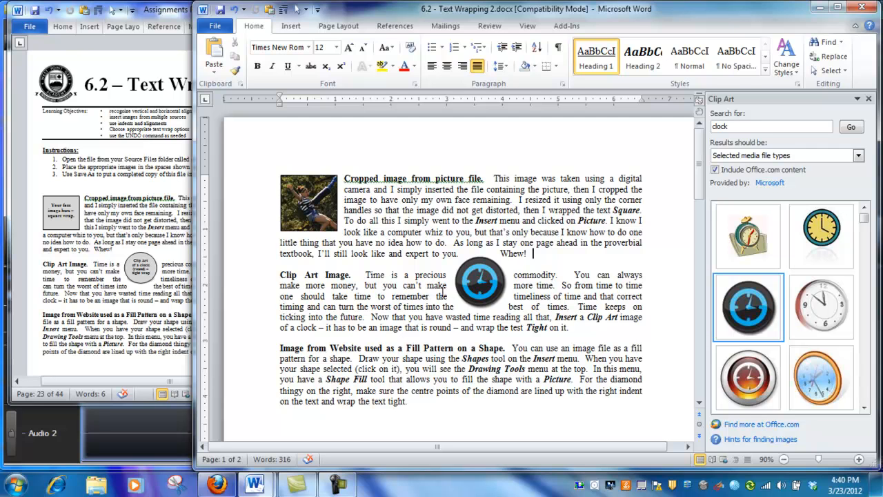
{"action": "left_click", "coordinate": [485, 289]}
{"action": "key", "text": "Down"}
{"action": "key", "text": "Down"}
{"action": "key", "text": "Down"}
{"action": "key", "text": "Down"}
{"action": "key", "text": "Down"}
{"action": "key", "text": "Down"}
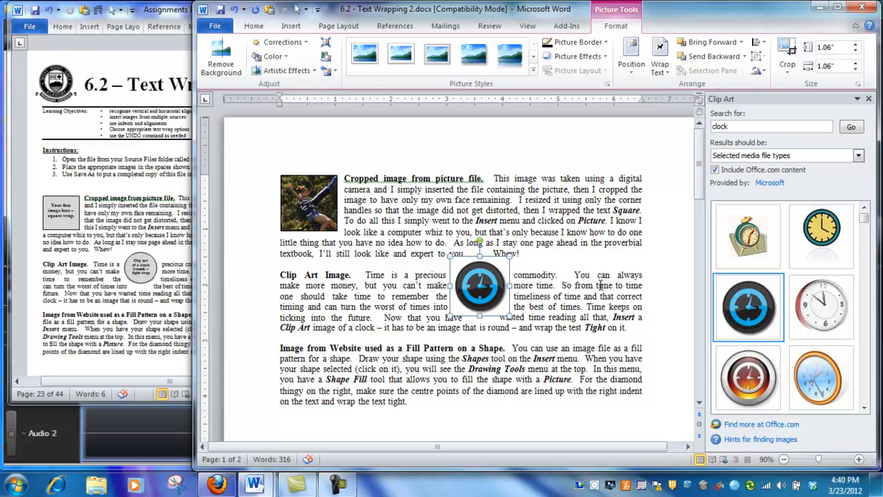
{"action": "left_click", "coordinate": [627, 285]}
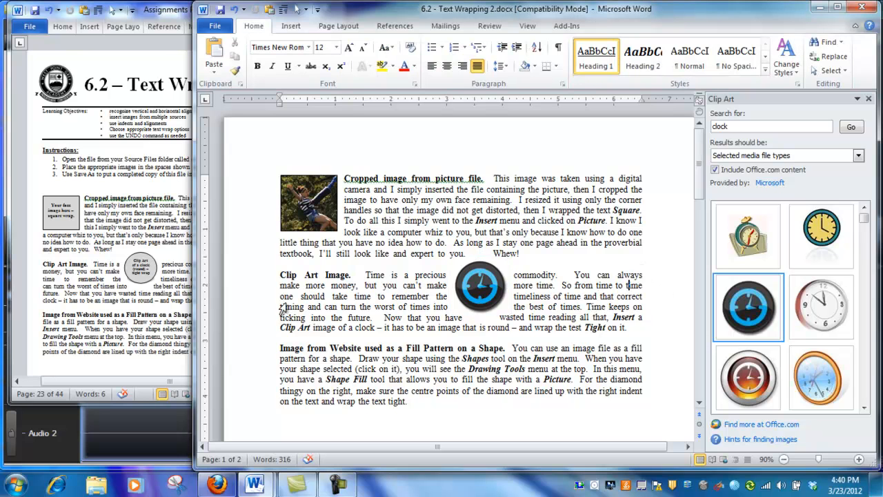
{"action": "left_click", "coordinate": [169, 318]}
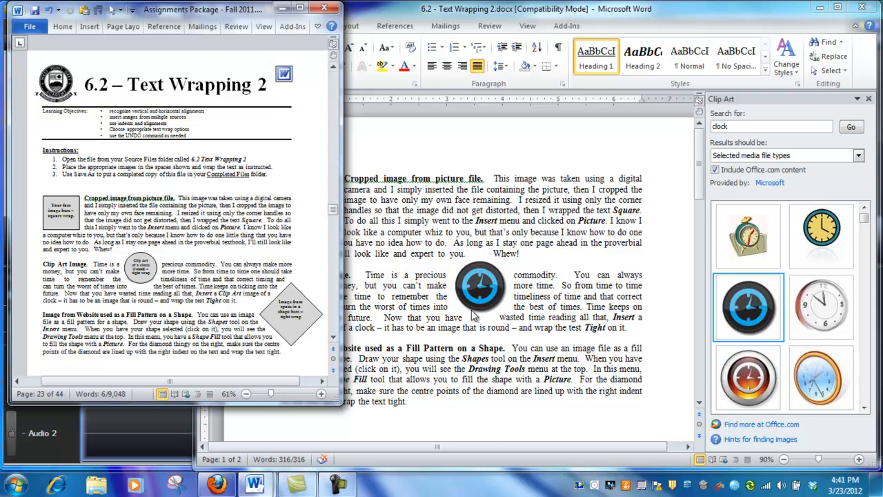
{"action": "left_click", "coordinate": [476, 332]}
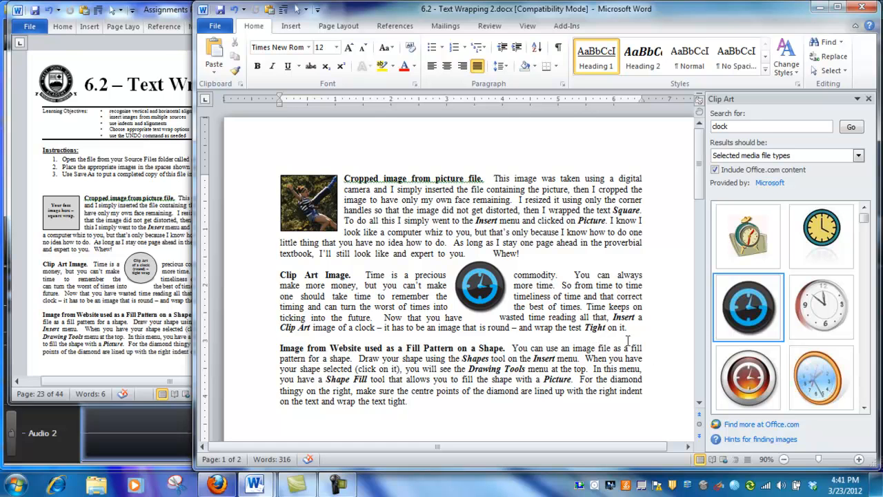
- Close the clip art search and draw a diamond about 1.87 inches square across the last two paragraphs at the right margin
{"action": "left_click", "coordinate": [867, 99]}
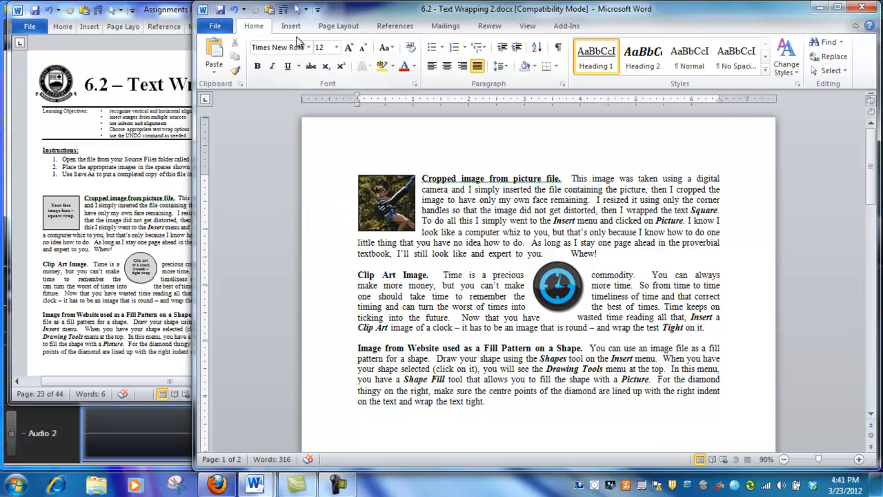
{"action": "left_click", "coordinate": [293, 29]}
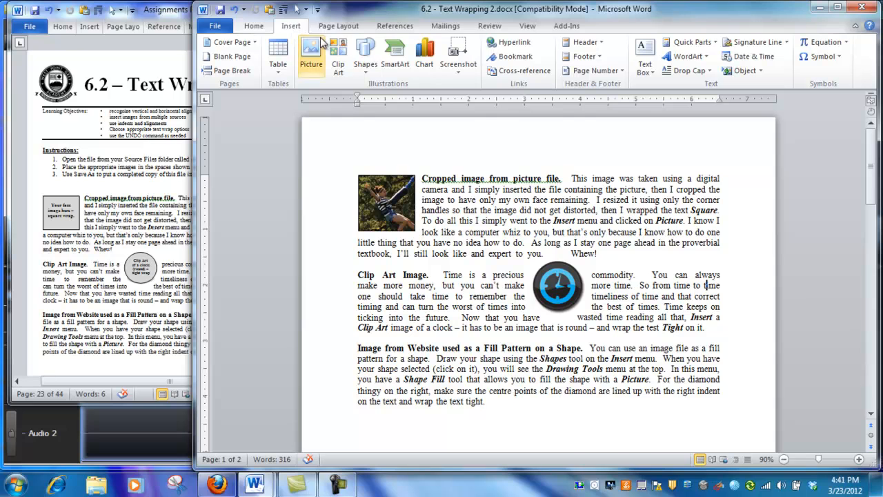
{"action": "left_click", "coordinate": [371, 55]}
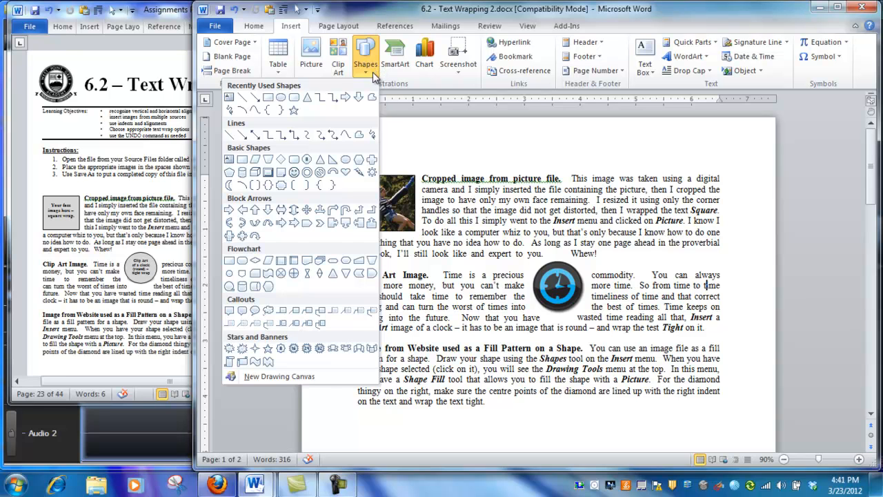
{"action": "left_click", "coordinate": [283, 160]}
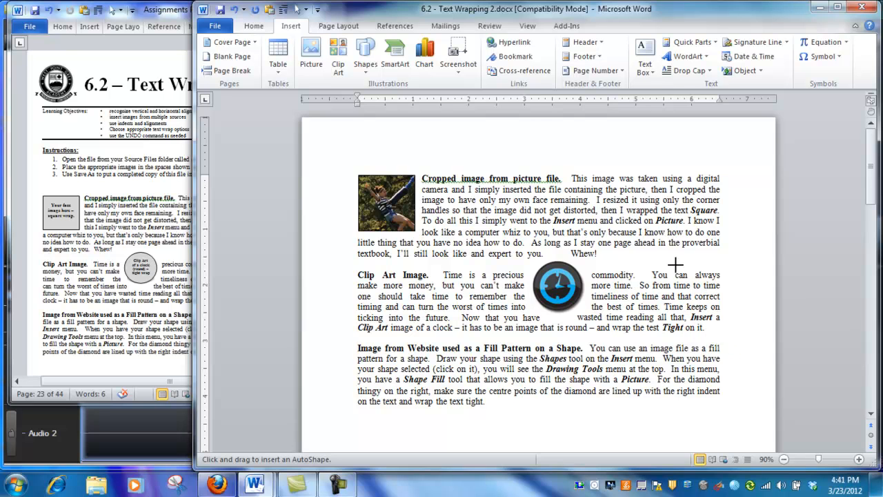
{"action": "left_click_drag", "start_coordinate": [711, 311], "coordinate": [754, 361]}
{"action": "left_click_drag", "start_coordinate": [750, 286], "coordinate": [740, 309]}
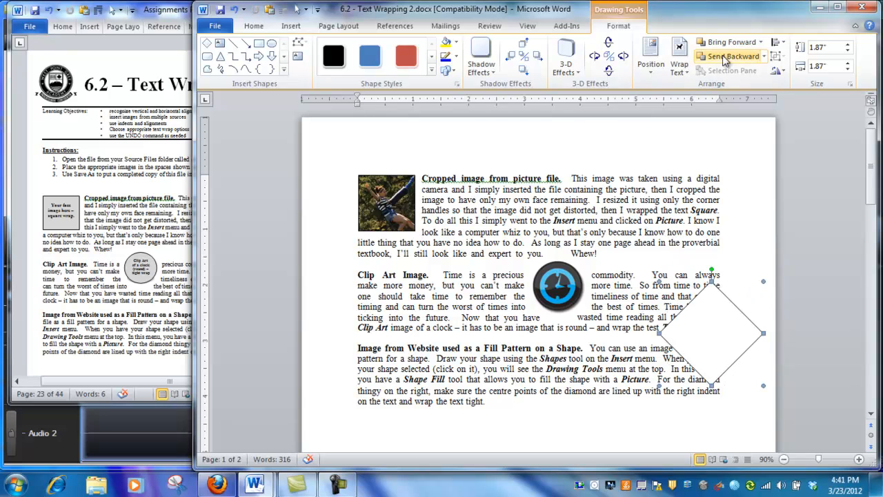
- Set the diamond's text wrapping to Tight and deselect it
{"action": "left_click", "coordinate": [679, 63]}
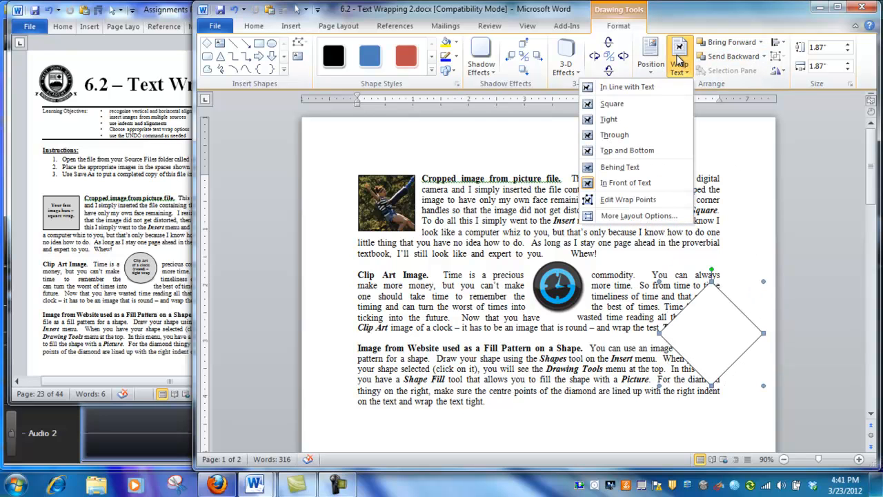
{"action": "left_click", "coordinate": [609, 121]}
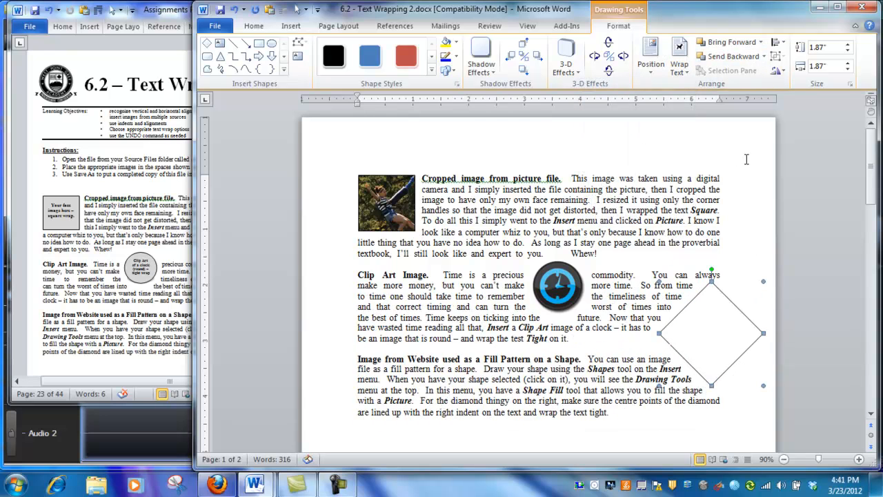
{"action": "left_click", "coordinate": [739, 409]}
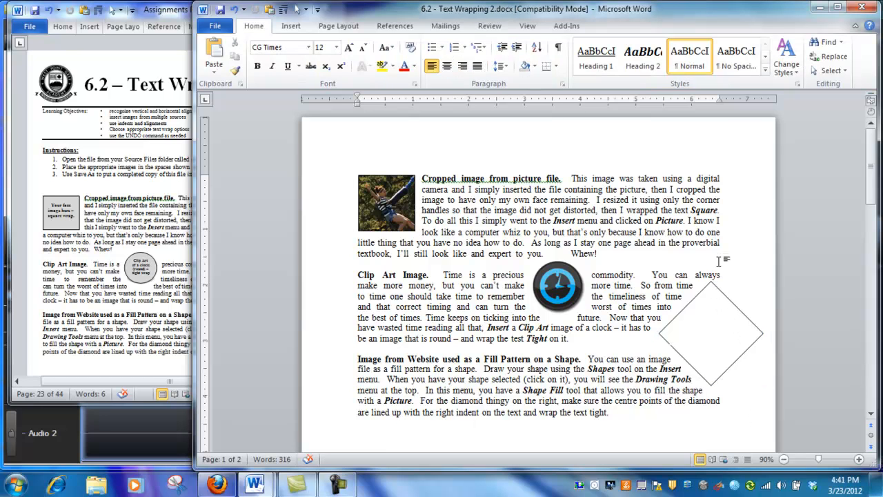
- Nudge the diamond right in fine increments until its upper and lower points line up with the text's right indent
{"action": "scroll", "coordinate": [771, 313], "scroll_direction": "down", "scroll_amount": 10}
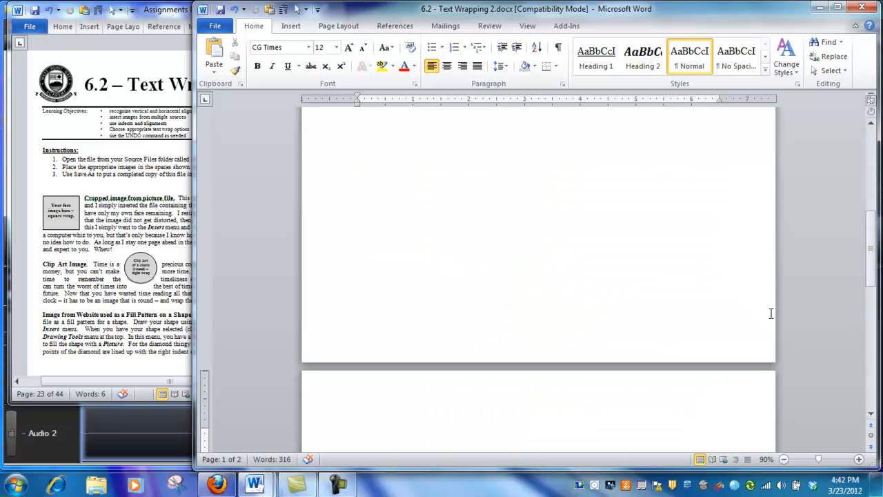
{"action": "scroll", "coordinate": [767, 311], "scroll_direction": "up", "scroll_amount": 10}
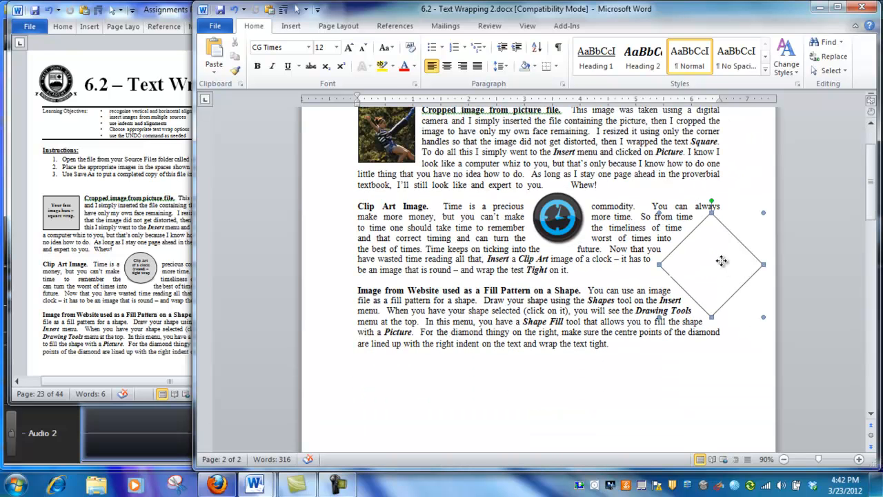
{"action": "left_click", "coordinate": [726, 264]}
{"action": "key", "text": "ctrl+Right"}
{"action": "key", "text": "ctrl+Right"}
{"action": "key", "text": "ctrl+Right"}
{"action": "key", "text": "ctrl+Right"}
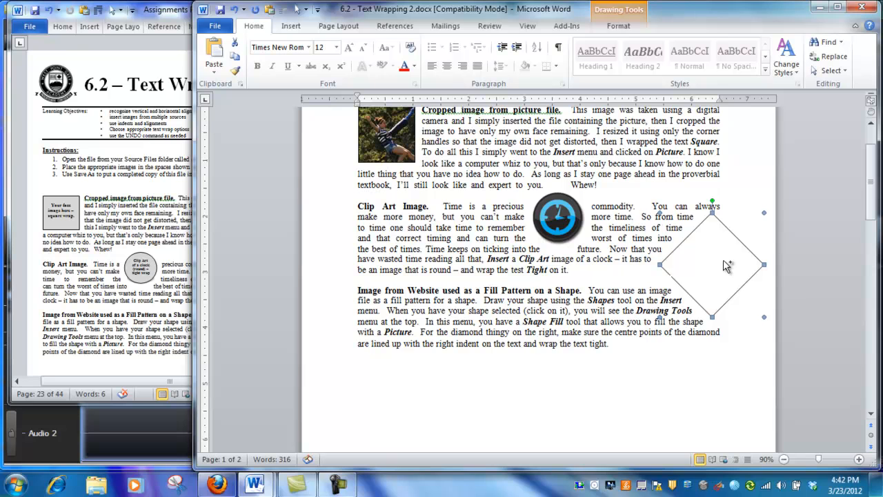
{"action": "key", "text": "ctrl+Right"}
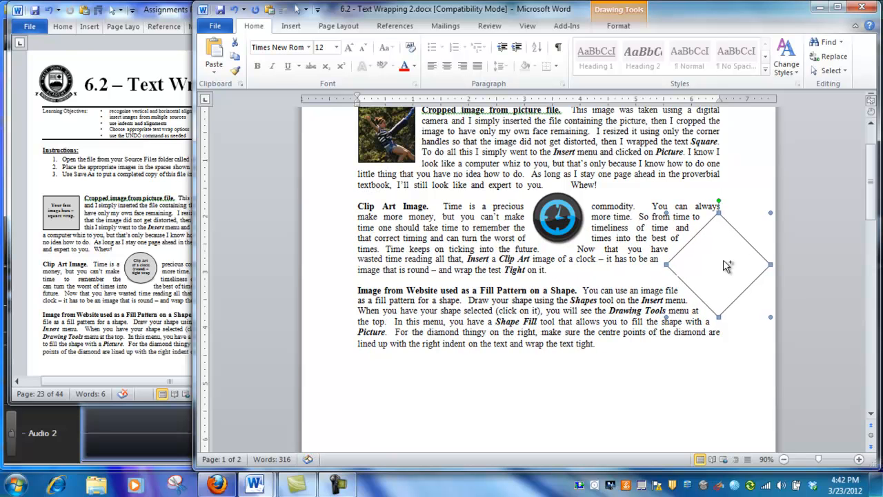
{"action": "key", "text": "ctrl+Right"}
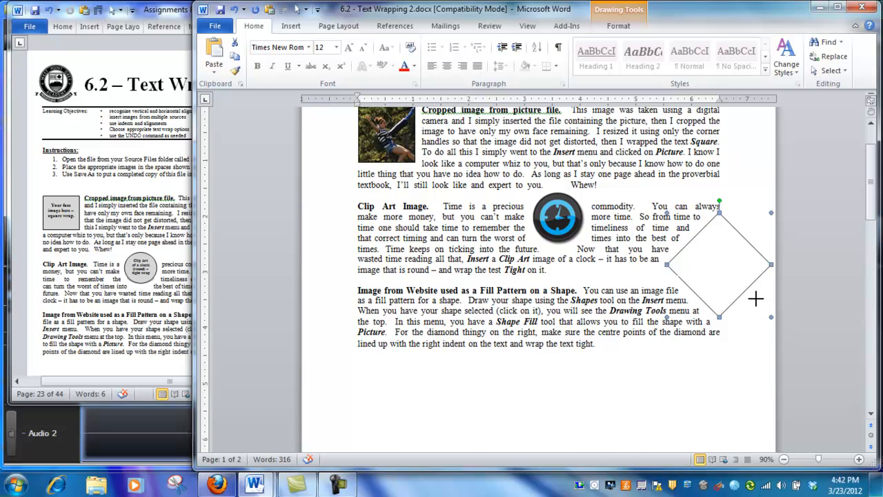
- Make the diamond slightly smaller and nudge it right to realign its vertical points with the right indent
{"action": "left_click_drag", "start_coordinate": [757, 301], "coordinate": [755, 298]}
{"action": "key", "text": "ctrl+Right"}
{"action": "key", "text": "ctrl+Right"}
{"action": "key", "text": "ctrl+Right"}
{"action": "key", "text": "ctrl+Right"}
{"action": "key", "text": "ctrl+Right"}
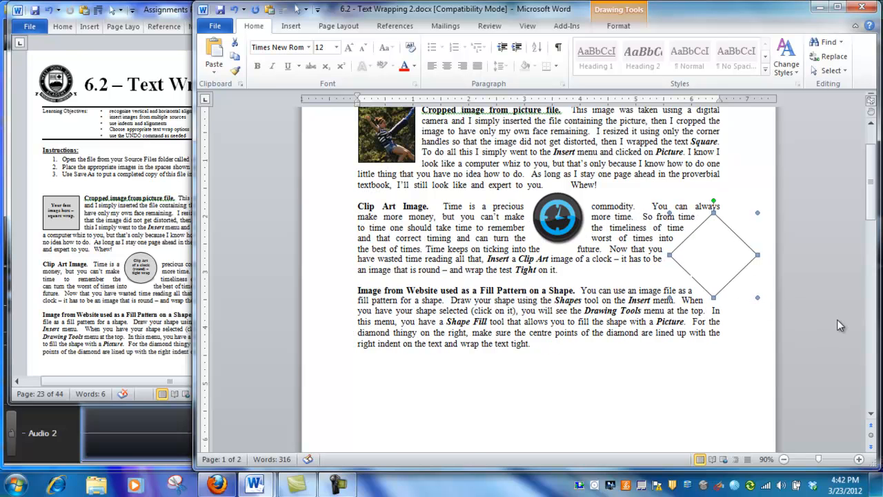
{"action": "left_click", "coordinate": [719, 394]}
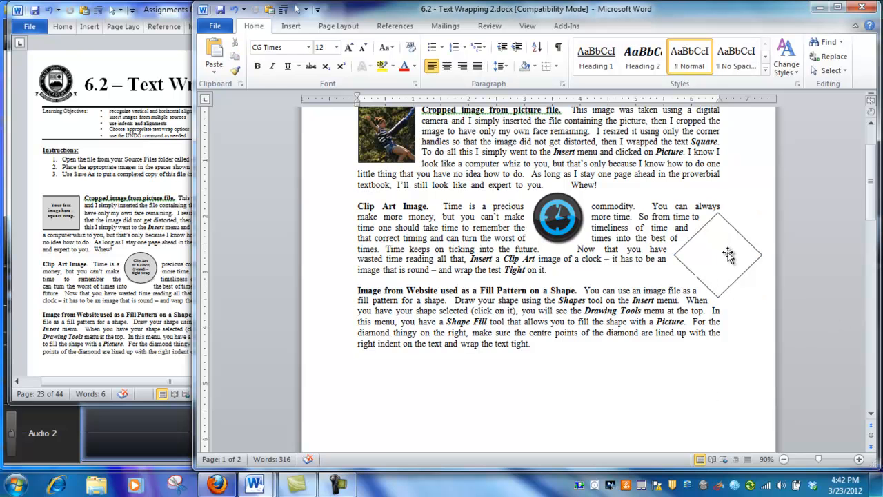
- Compare the diamond with the sample in the Assignments Package document and check the Shape Fill instruction in the last paragraph
{"action": "left_click", "coordinate": [181, 344]}
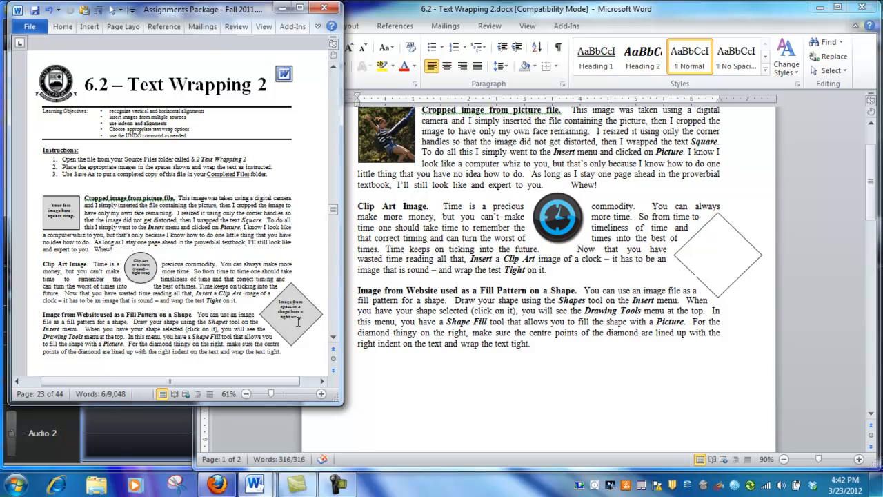
{"action": "left_click", "coordinate": [695, 281]}
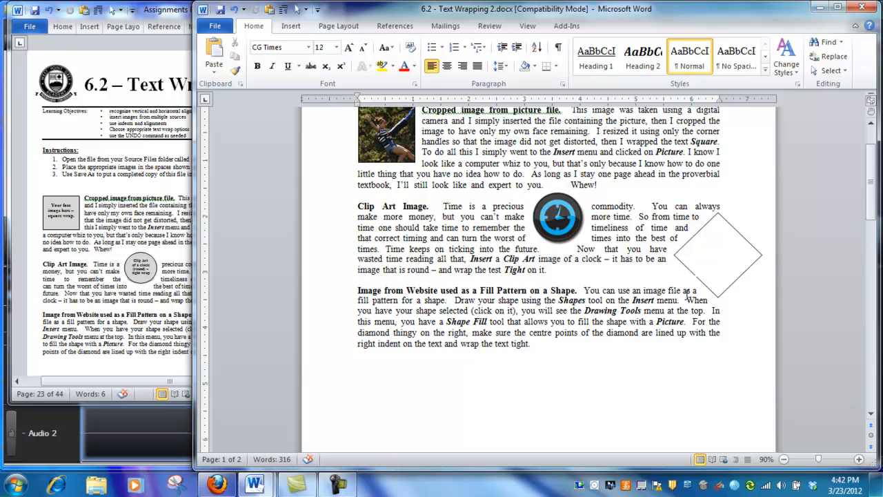
{"action": "left_click", "coordinate": [718, 260]}
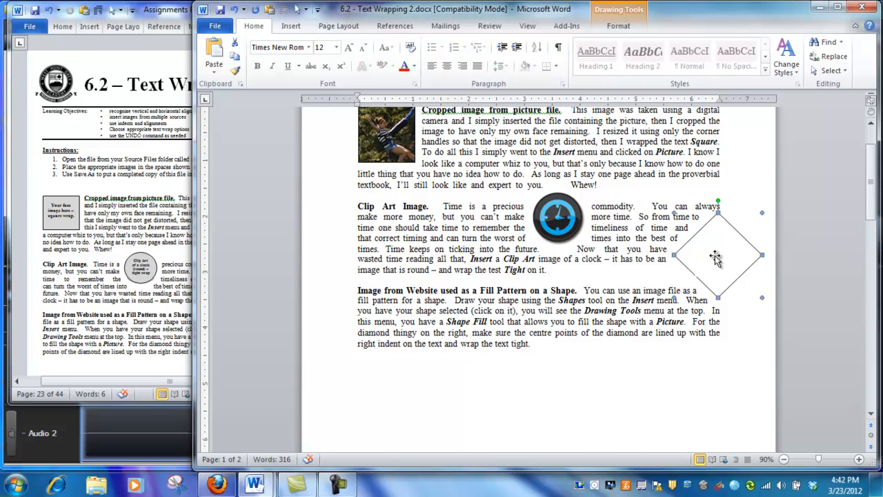
{"action": "left_click", "coordinate": [481, 322]}
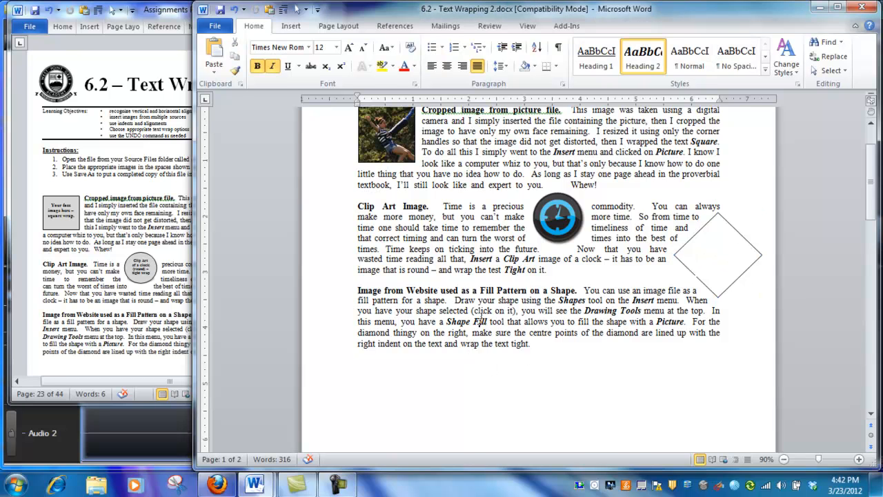
- Switch to Firefox, search Google Images for "space" in a new tab and browse the results for a fill picture
{"action": "left_click", "coordinate": [216, 484]}
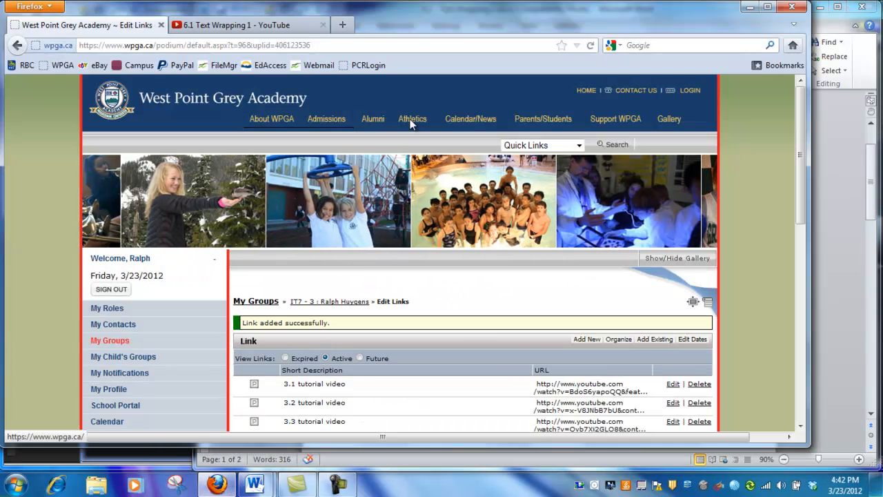
{"action": "left_click", "coordinate": [342, 25]}
{"action": "left_click", "coordinate": [651, 46]}
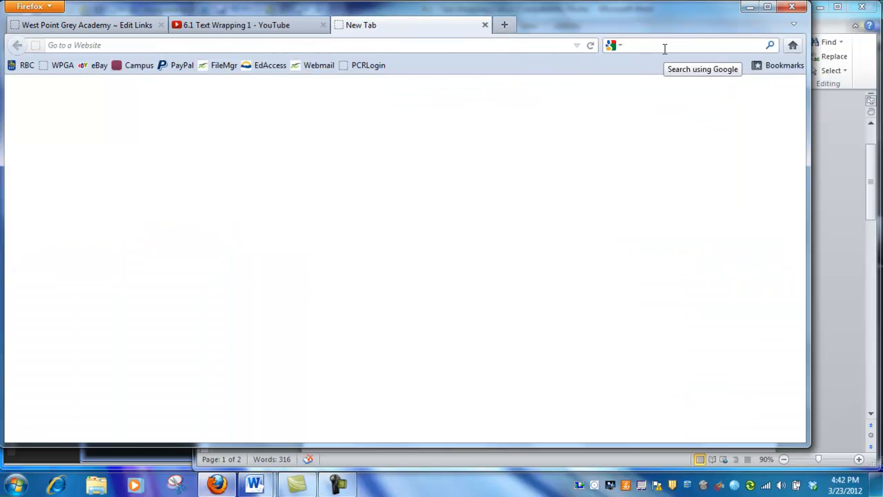
{"action": "type", "text": "space"}
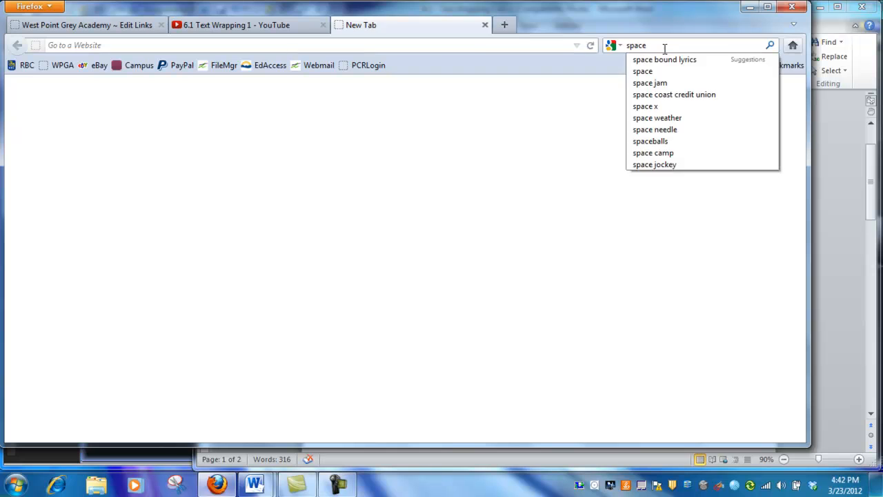
{"action": "key", "text": "Return"}
{"action": "left_click", "coordinate": [29, 222]}
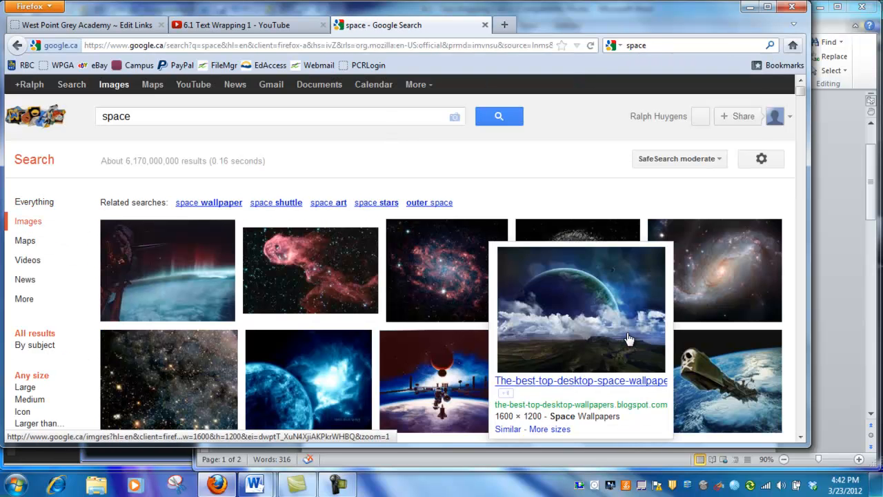
{"action": "scroll", "coordinate": [629, 338], "scroll_direction": "down", "scroll_amount": 2}
{"action": "scroll", "coordinate": [629, 338], "scroll_direction": "down", "scroll_amount": 4}
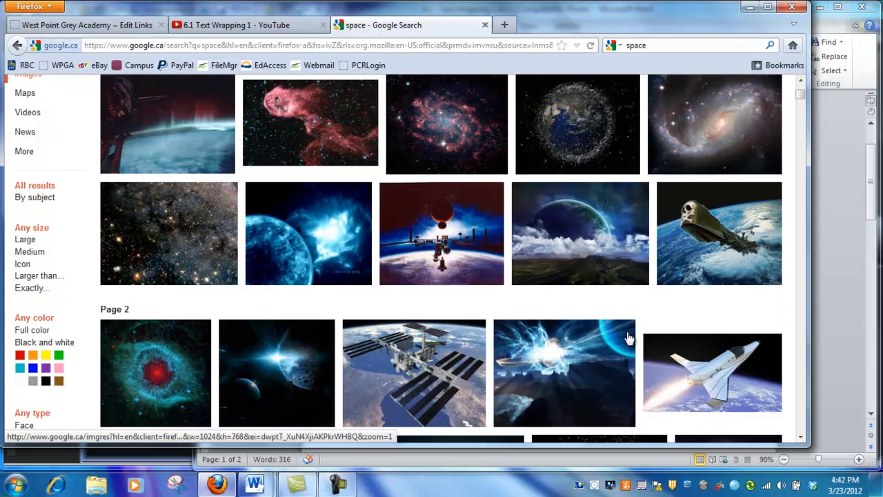
- Open the red-centred blue nebula picture from the image results and save it to the Desktop as space.jpg
{"action": "scroll", "coordinate": [629, 338], "scroll_direction": "down", "scroll_amount": 2}
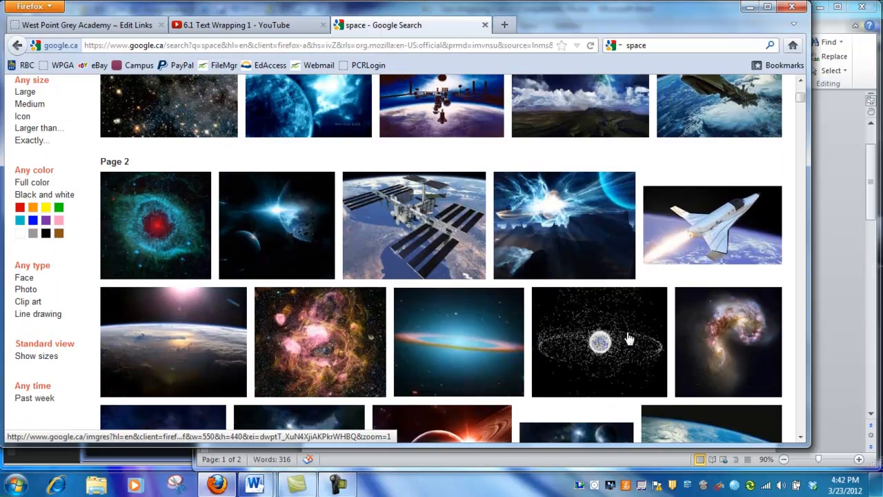
{"action": "mouse_move", "coordinate": [160, 236]}
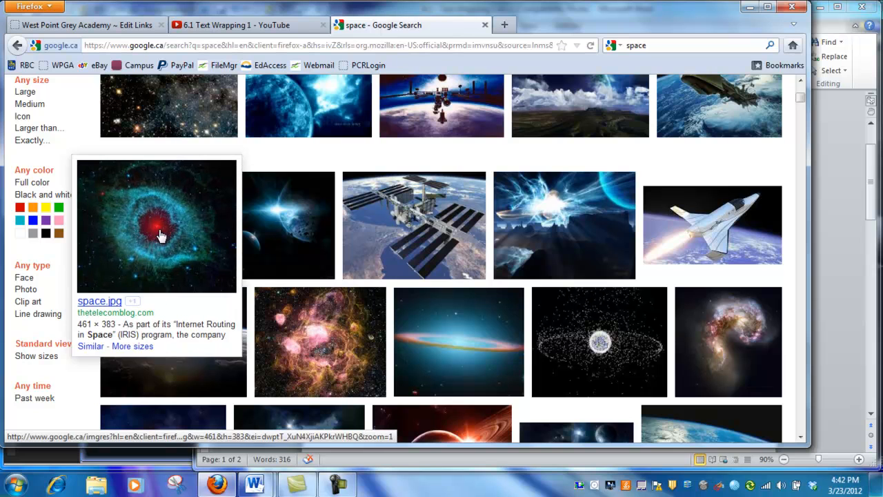
{"action": "left_click", "coordinate": [159, 236]}
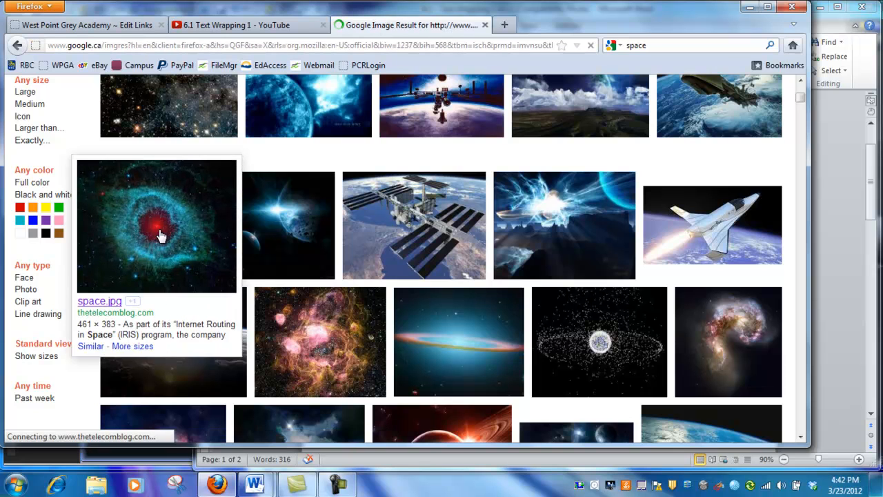
{"action": "right_click", "coordinate": [328, 276]}
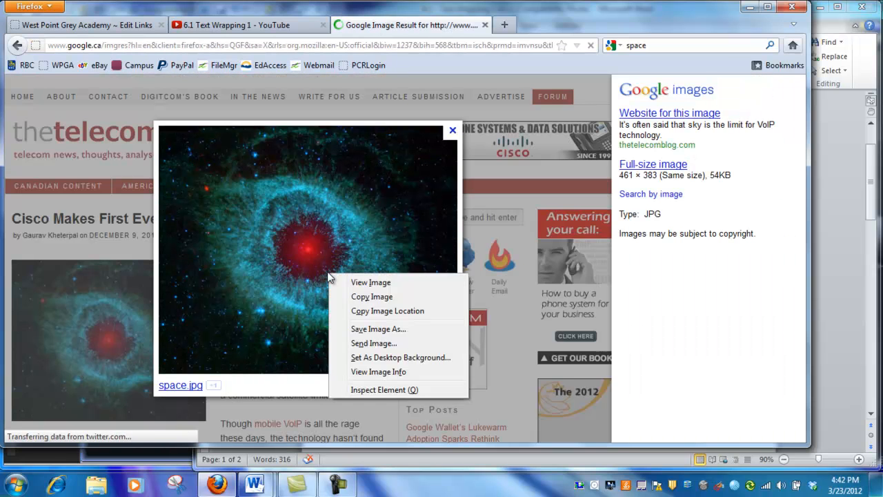
{"action": "left_click", "coordinate": [381, 330]}
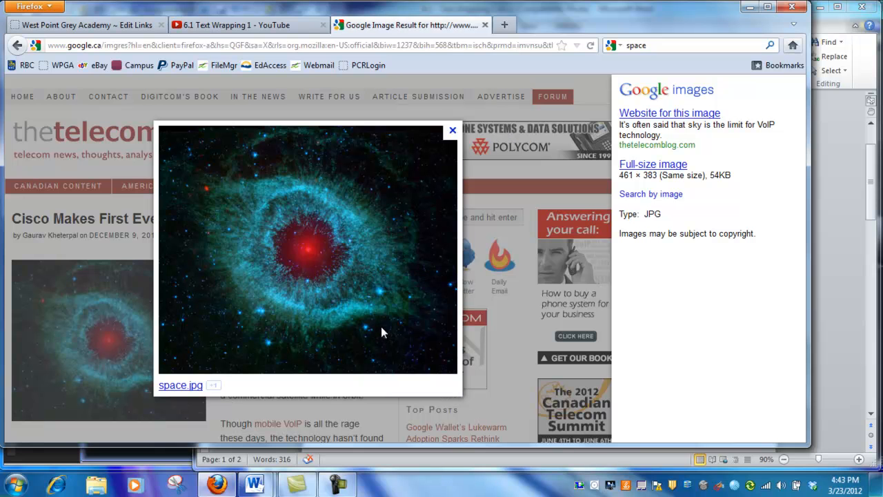
{"action": "left_click", "coordinate": [43, 90]}
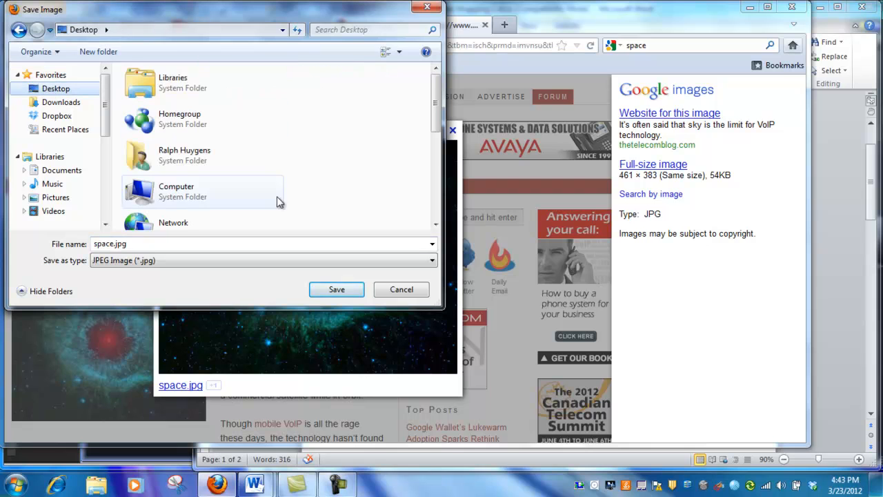
{"action": "left_click", "coordinate": [137, 244]}
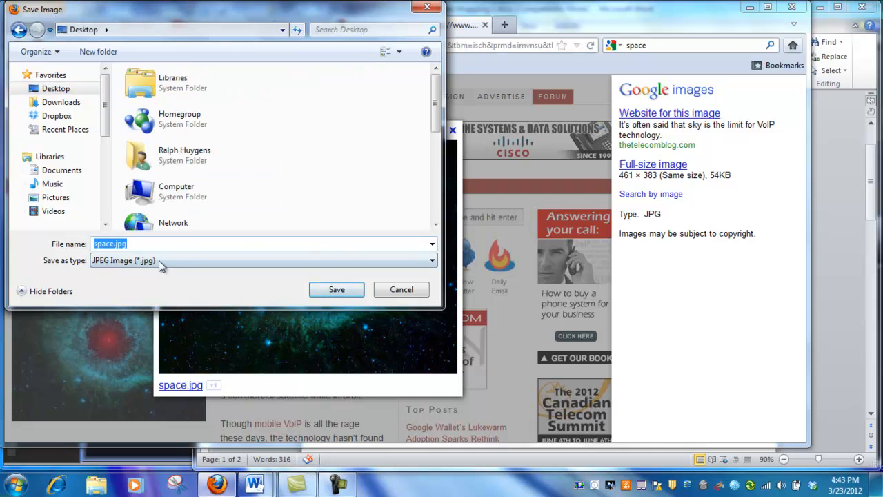
{"action": "left_click", "coordinate": [338, 290]}
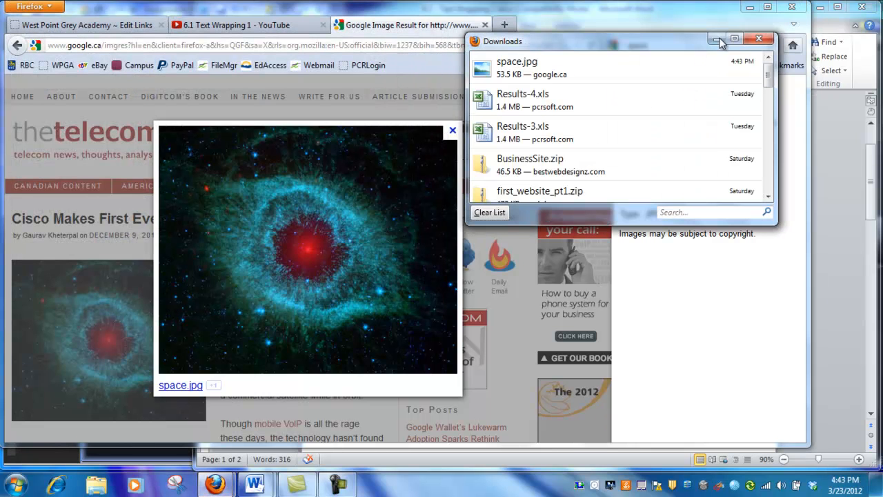
{"action": "left_click", "coordinate": [718, 38]}
- Switch back to the 6.2 - Text Wrapping 2 document in Word and fill the diamond with the picture space.jpg from the Desktop
{"action": "left_click", "coordinate": [751, 9]}
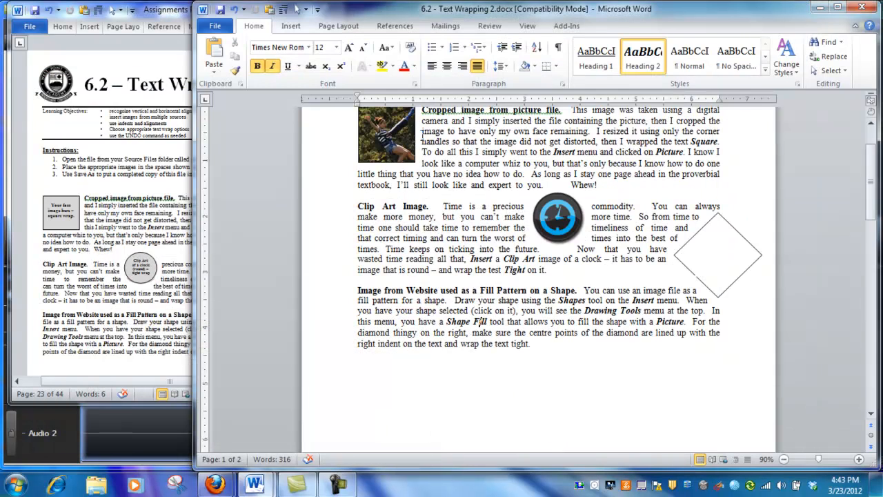
{"action": "left_click", "coordinate": [721, 258]}
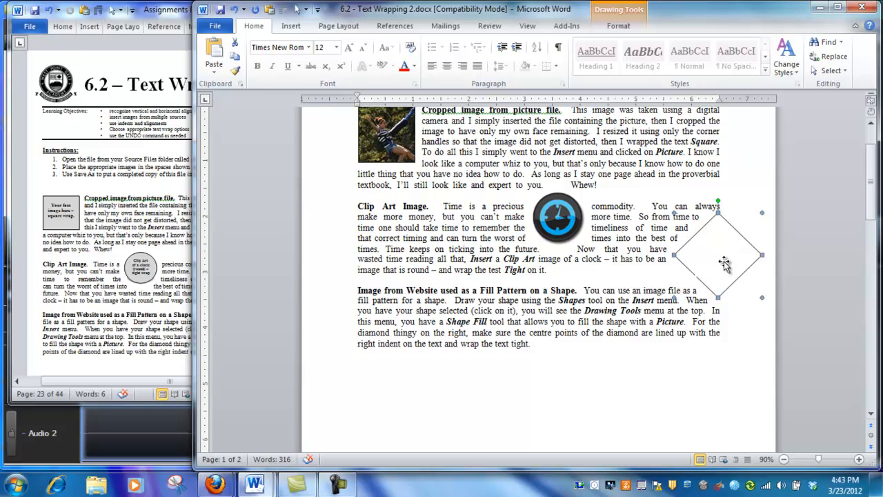
{"action": "left_click", "coordinate": [626, 13]}
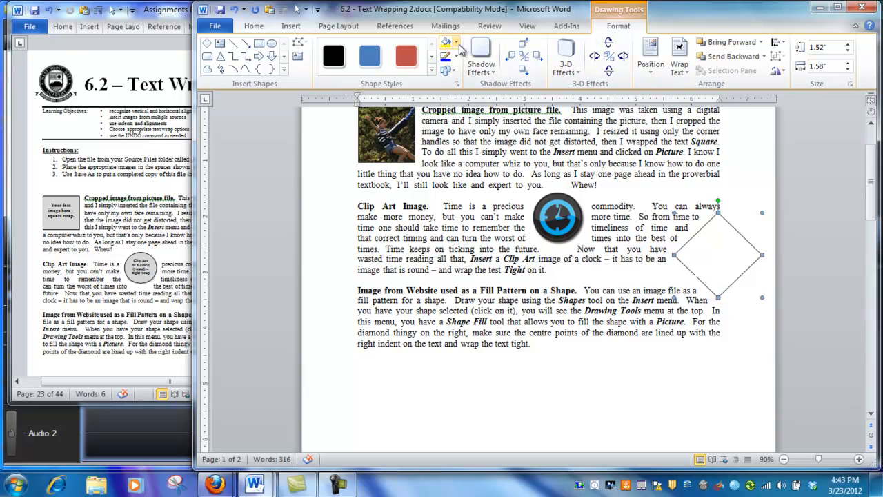
{"action": "left_click", "coordinate": [838, 6]}
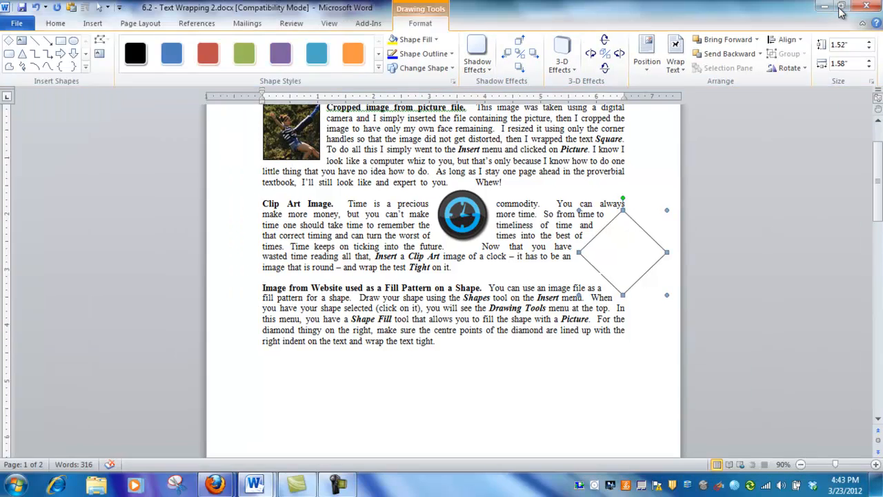
{"action": "left_click", "coordinate": [437, 44]}
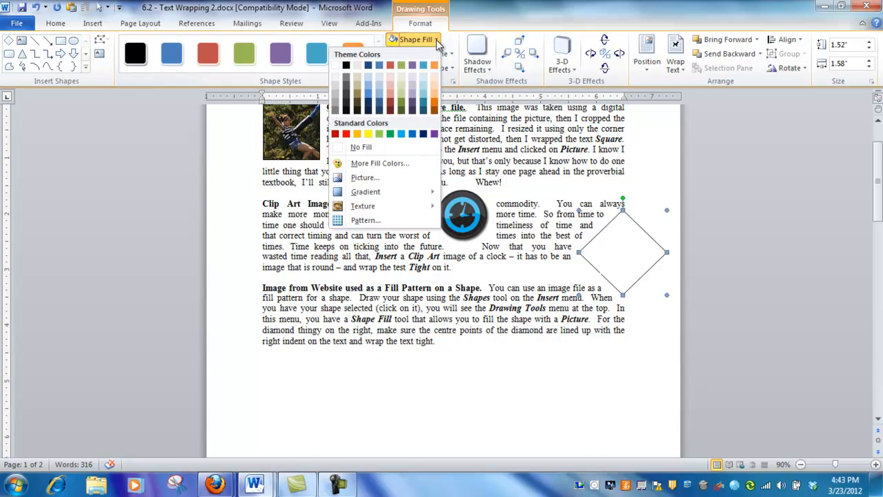
{"action": "left_click", "coordinate": [379, 179]}
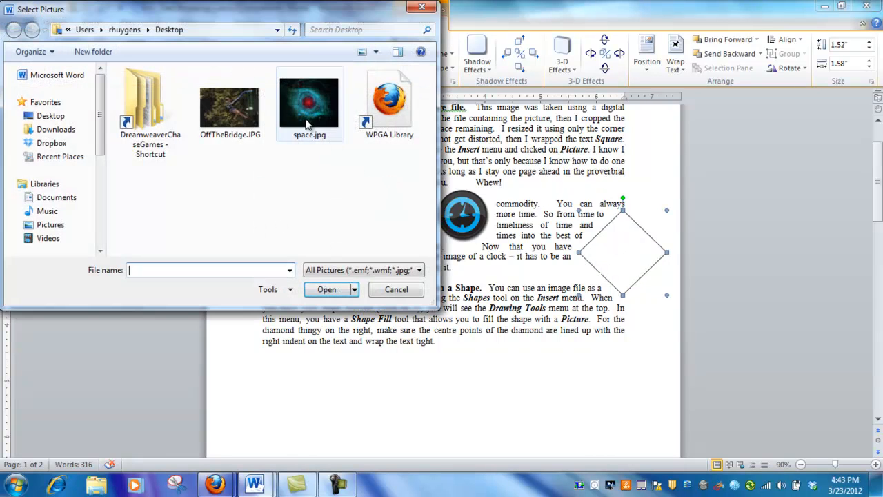
{"action": "double_click", "coordinate": [309, 110]}
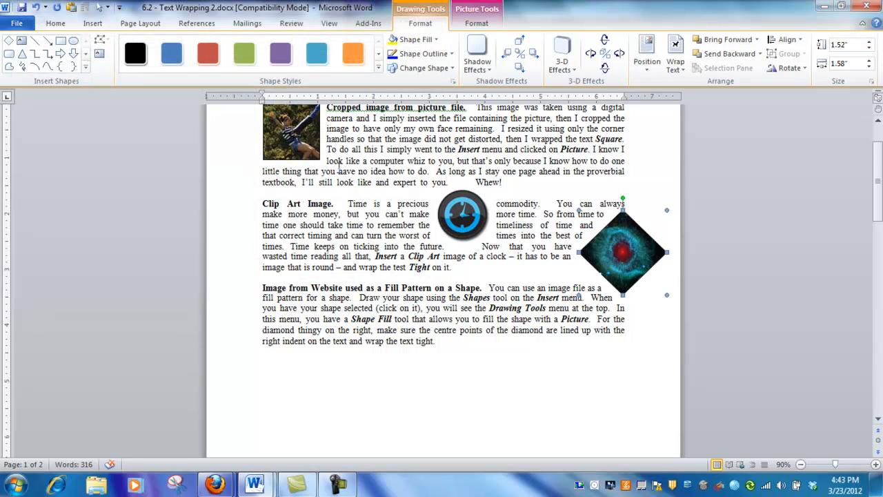
{"action": "left_click", "coordinate": [634, 321]}
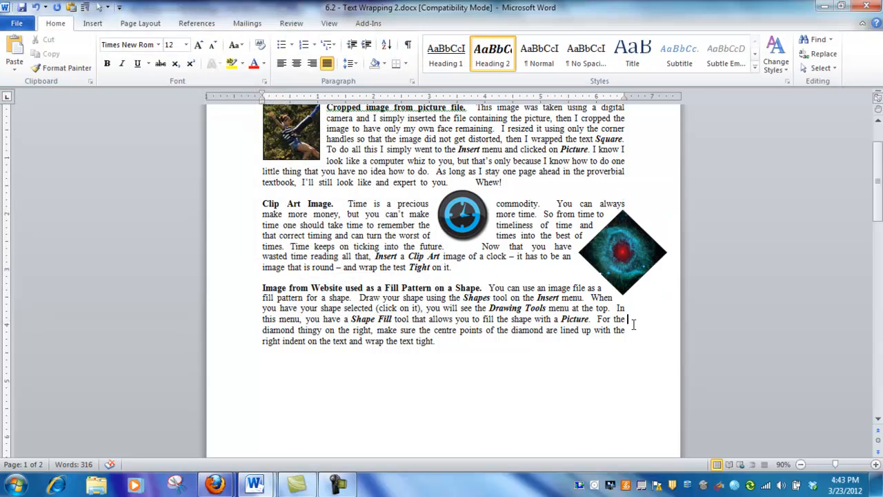
- Replace the diamond's picture fill with OffTheBridge.JPG from the Desktop
{"action": "scroll", "coordinate": [583, 345], "scroll_direction": "up", "scroll_amount": 2}
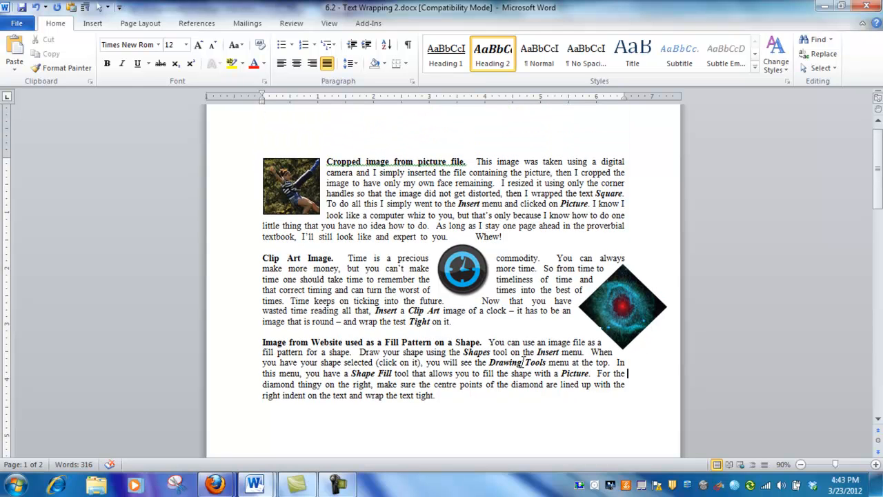
{"action": "left_click", "coordinate": [622, 314]}
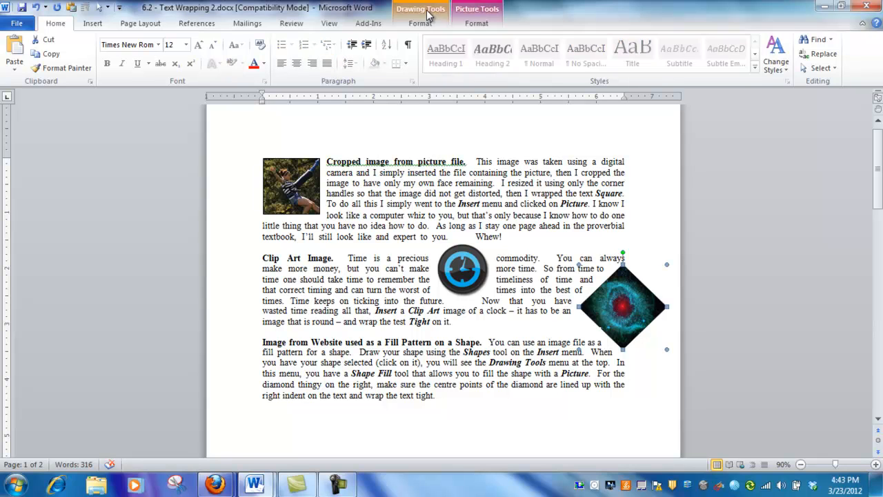
{"action": "left_click", "coordinate": [465, 13]}
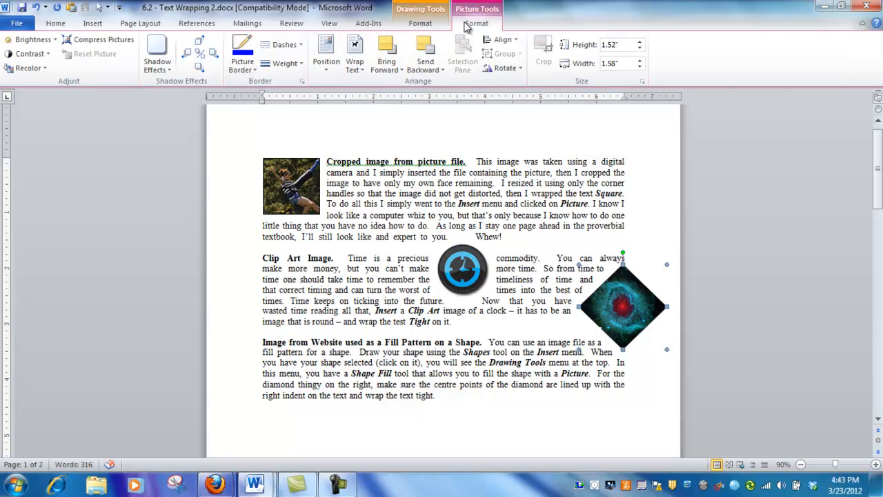
{"action": "left_click", "coordinate": [422, 18]}
{"action": "left_click", "coordinate": [436, 43]}
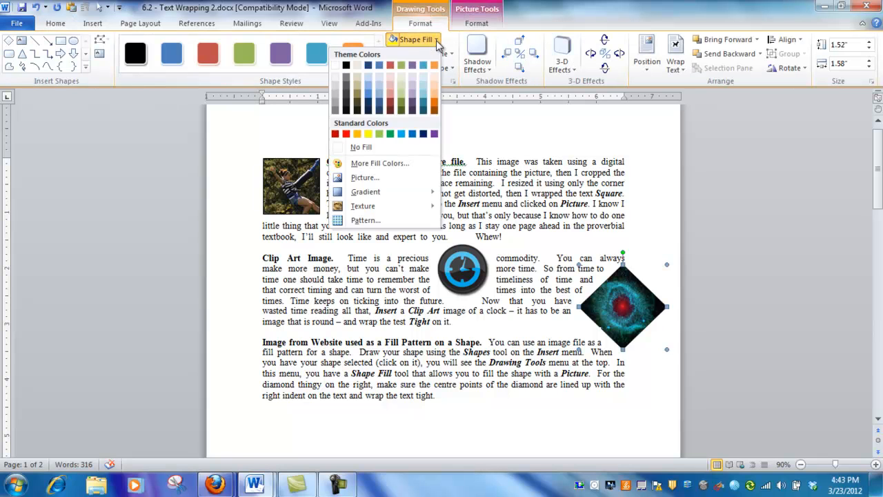
{"action": "left_click", "coordinate": [378, 176]}
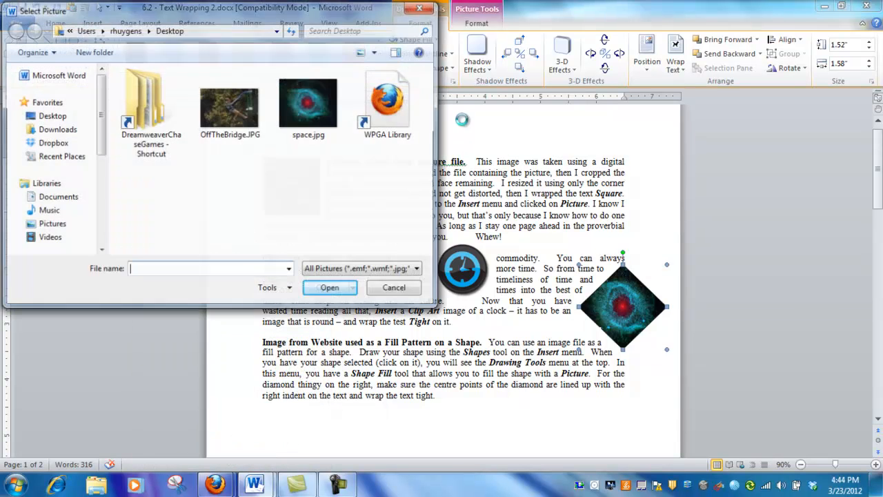
{"action": "double_click", "coordinate": [230, 111]}
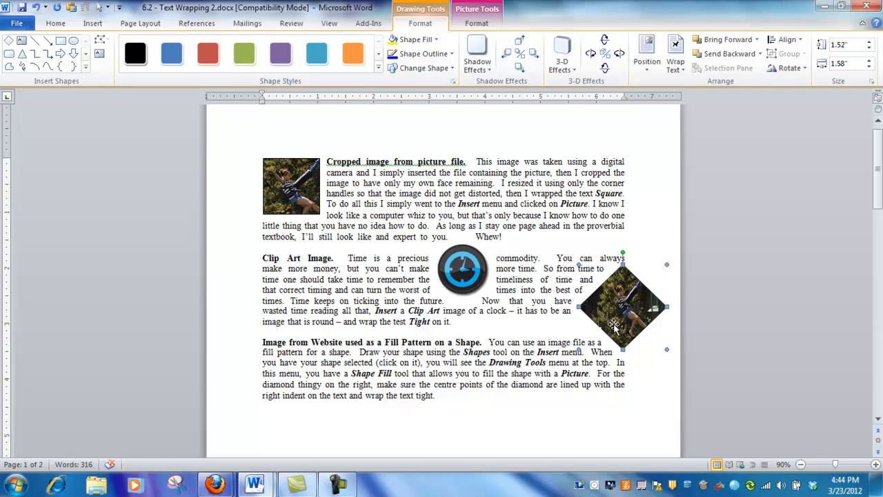
{"action": "left_click", "coordinate": [498, 364]}
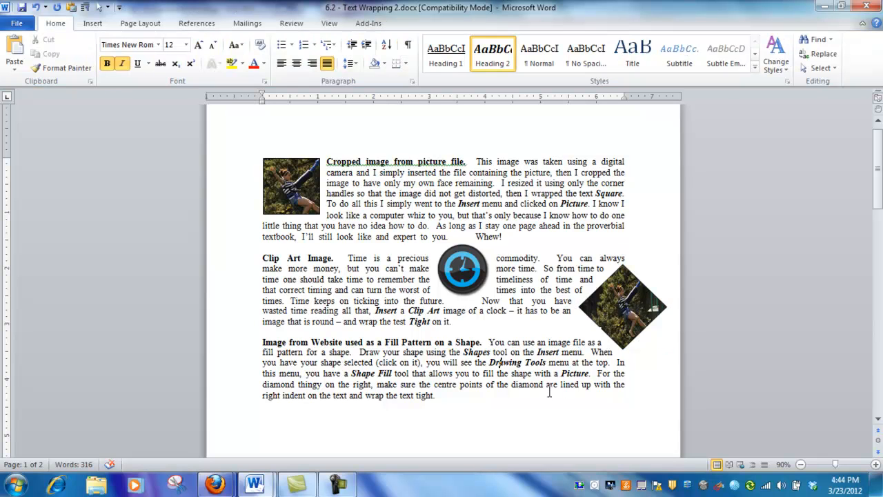